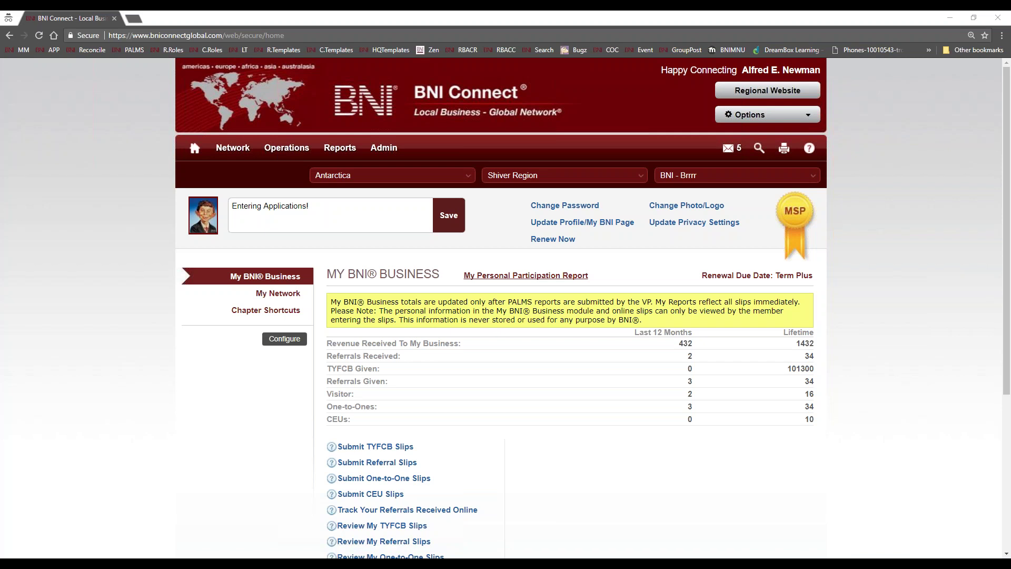
- Go to Operations > Chapter > Manage Memberships and open Enter New Application Step 1
mouse_move(373, 153)
mouse_move(245, 151)
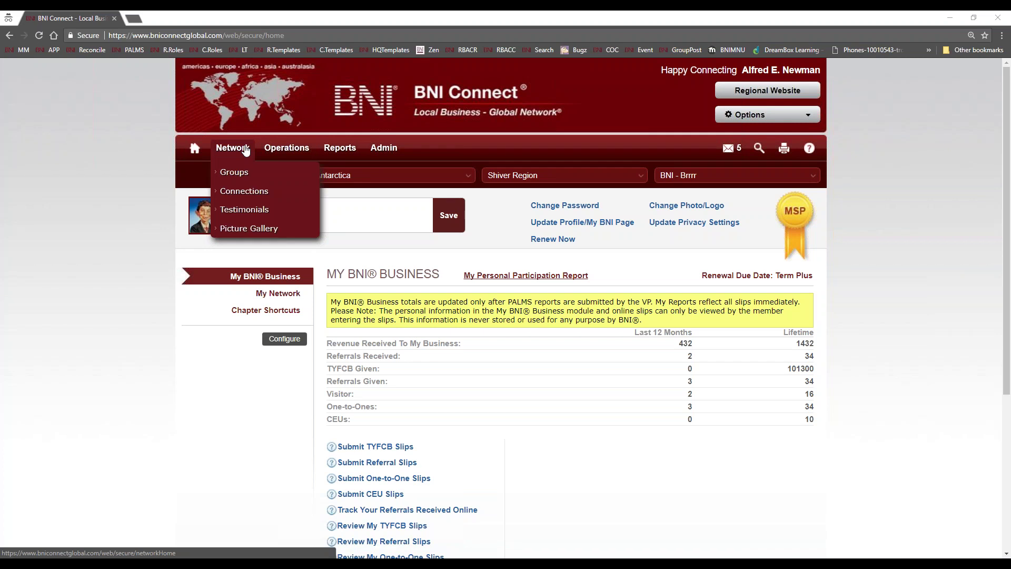
mouse_move(283, 148)
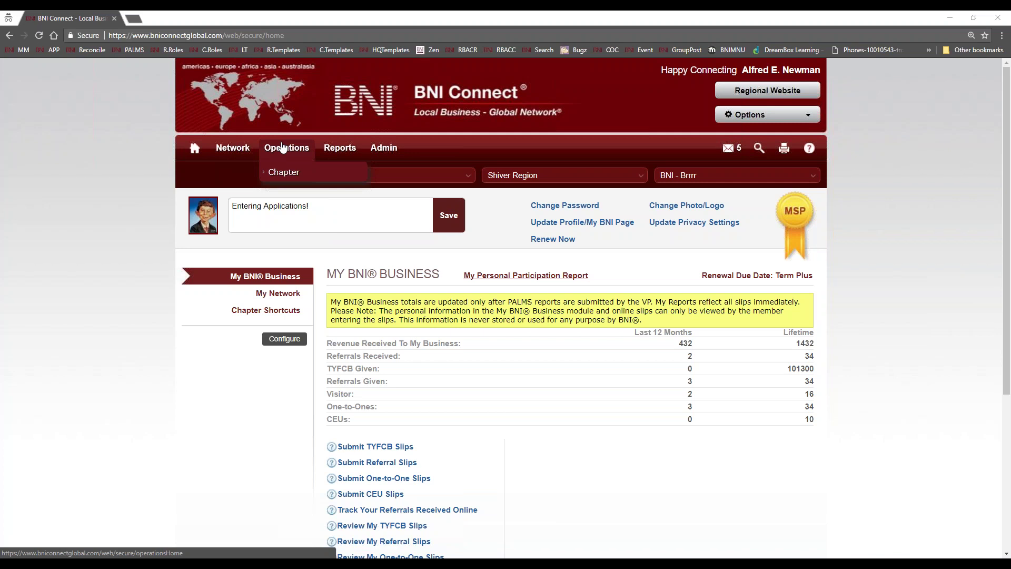
mouse_move(339, 153)
click(297, 175)
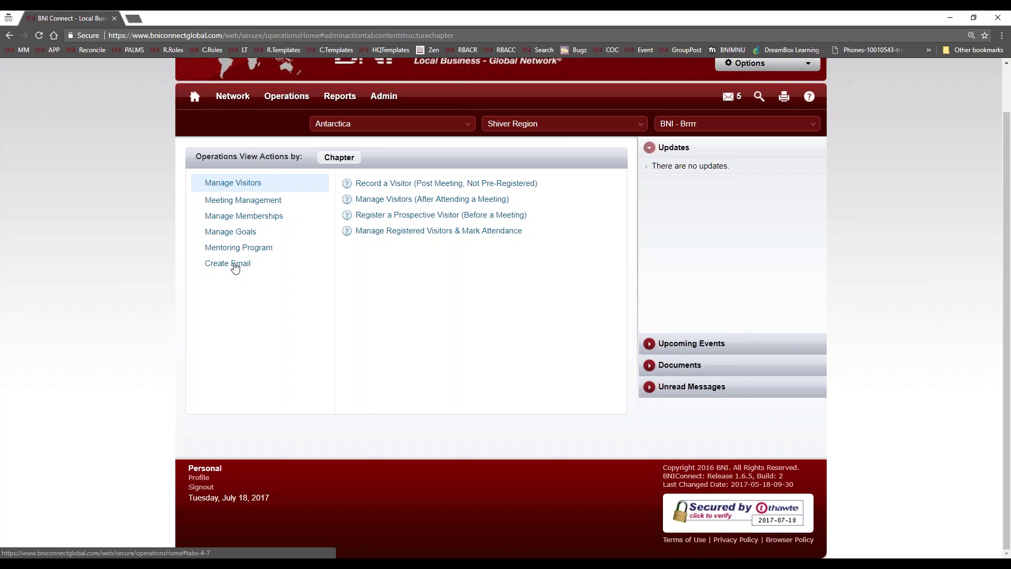
click(236, 221)
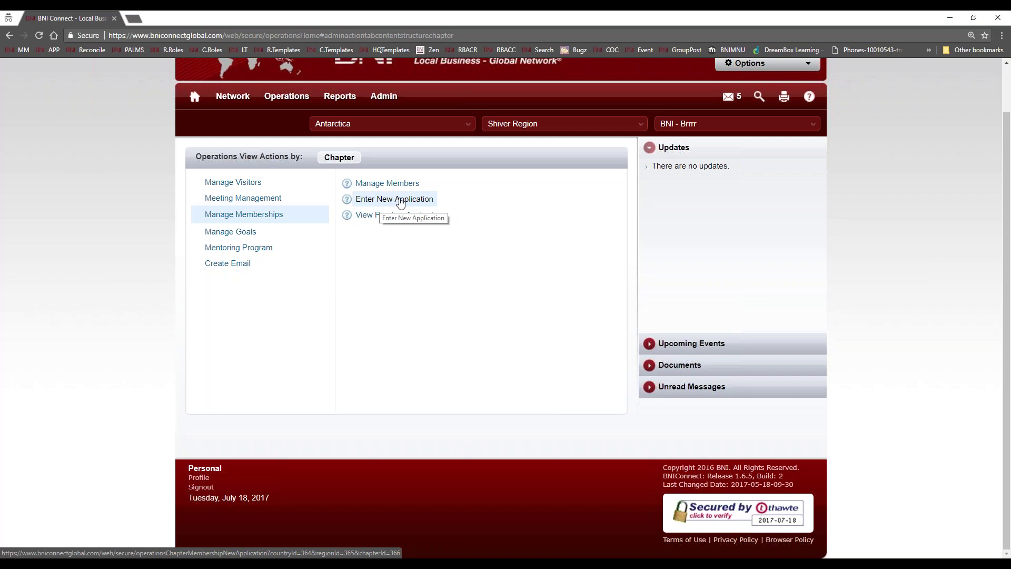
click(400, 201)
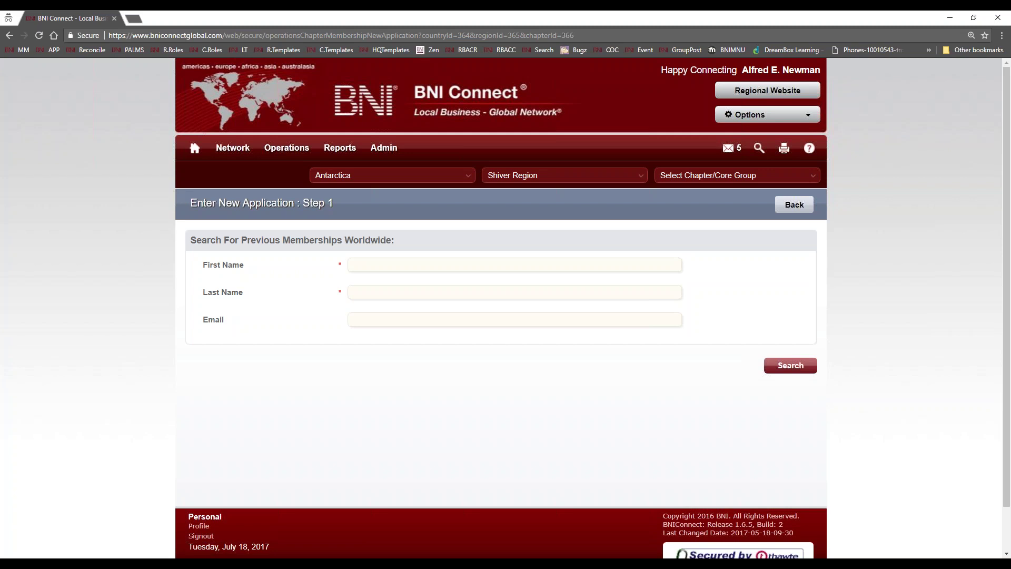
- Search previous memberships worldwide using the applicant's first and last name
click(352, 265)
text(qwerty)
key(Tab)
text(mcqwerty)
key(Return)
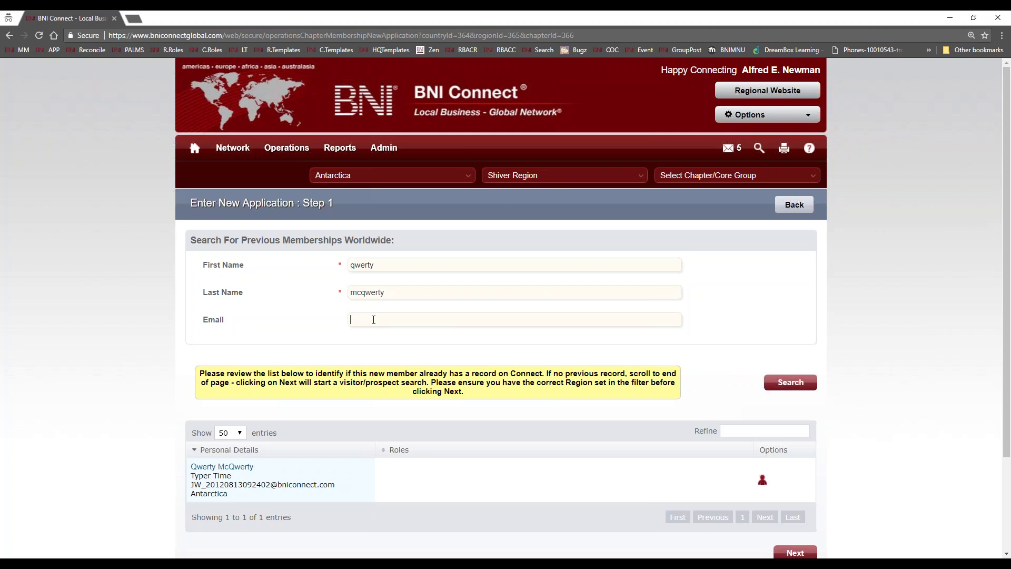
- Select the e-mail field and highlight the found record's details in the results table
click(373, 320)
scroll(468, 473, down, 2)
scroll(426, 347, up, 1)
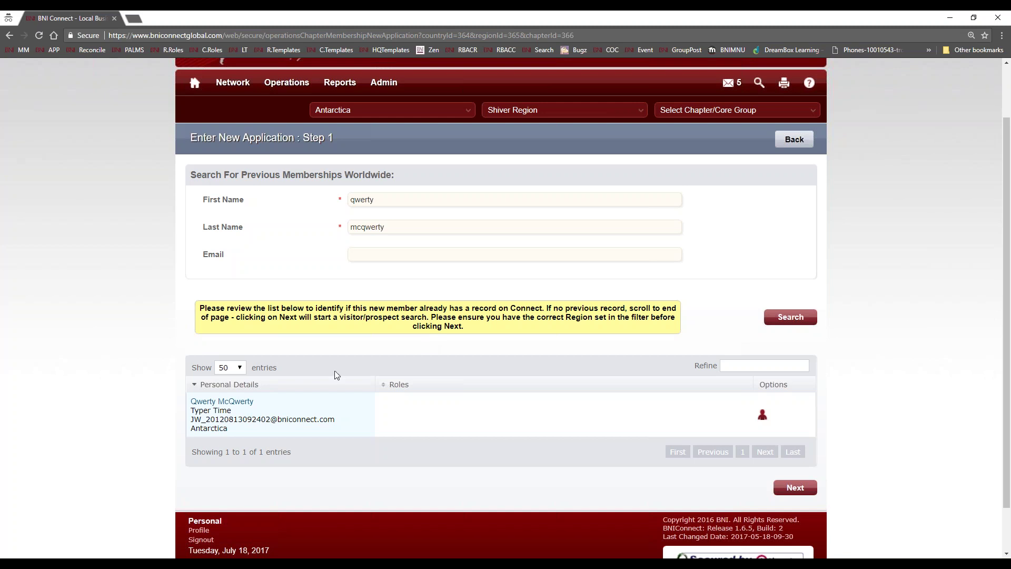
scroll(341, 401, down, 1)
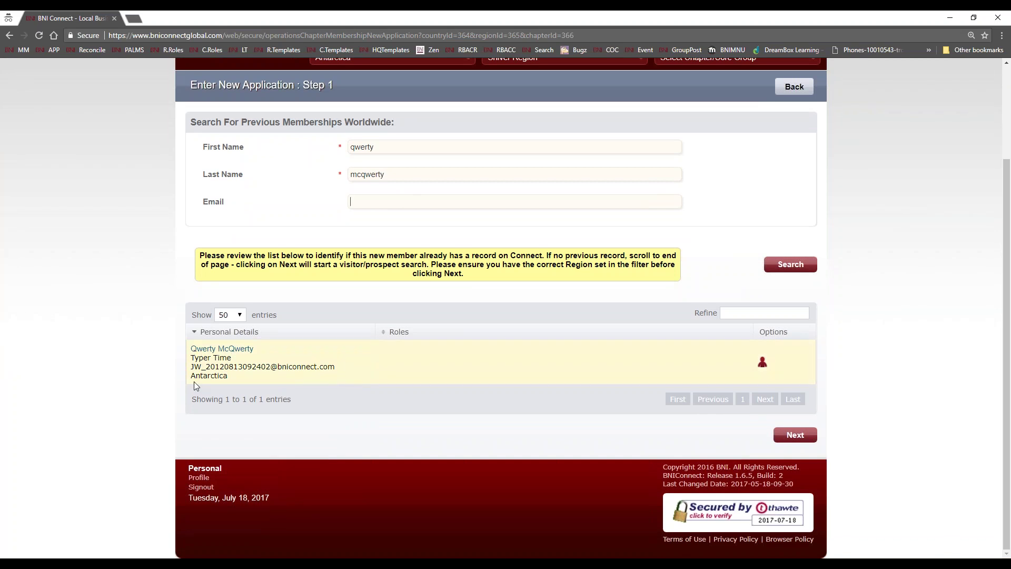
drag(190, 376, 285, 376)
click(285, 374)
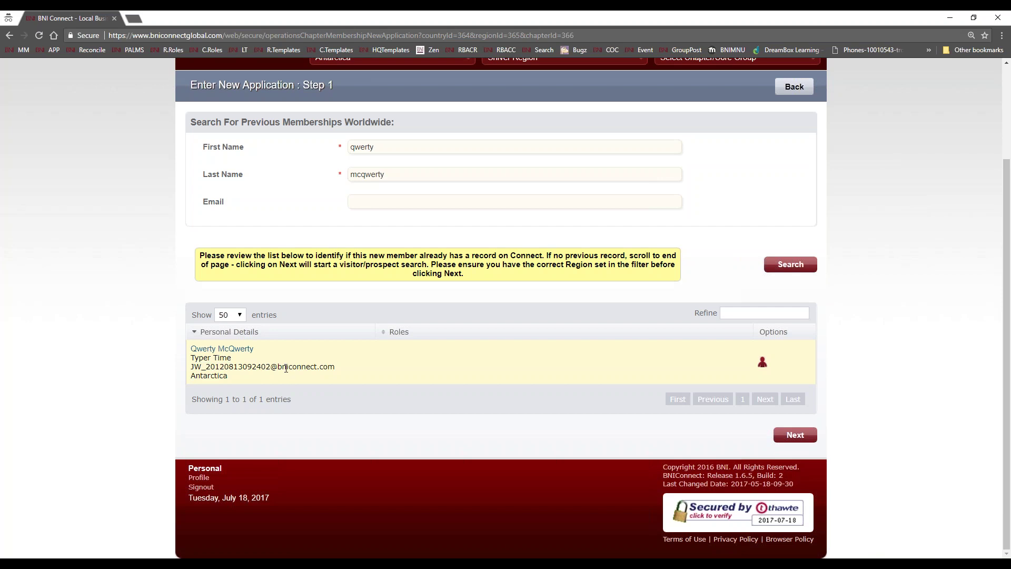
- Open the found record's Convert to Member form and select the Application Date field
click(762, 362)
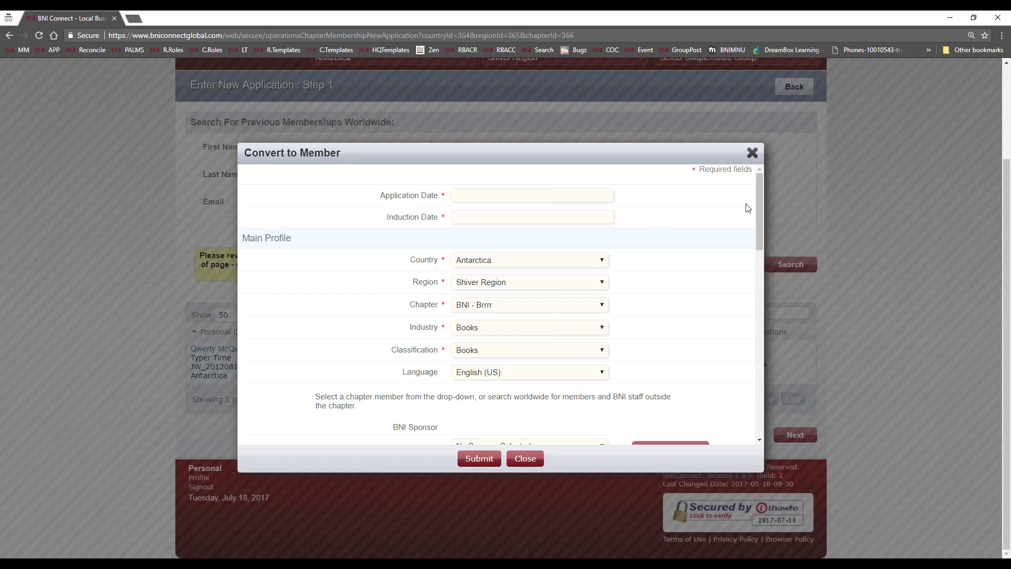
mouse_move(760, 194)
mouse_down()
mouse_move(756, 397)
mouse_move(748, 208)
mouse_up()
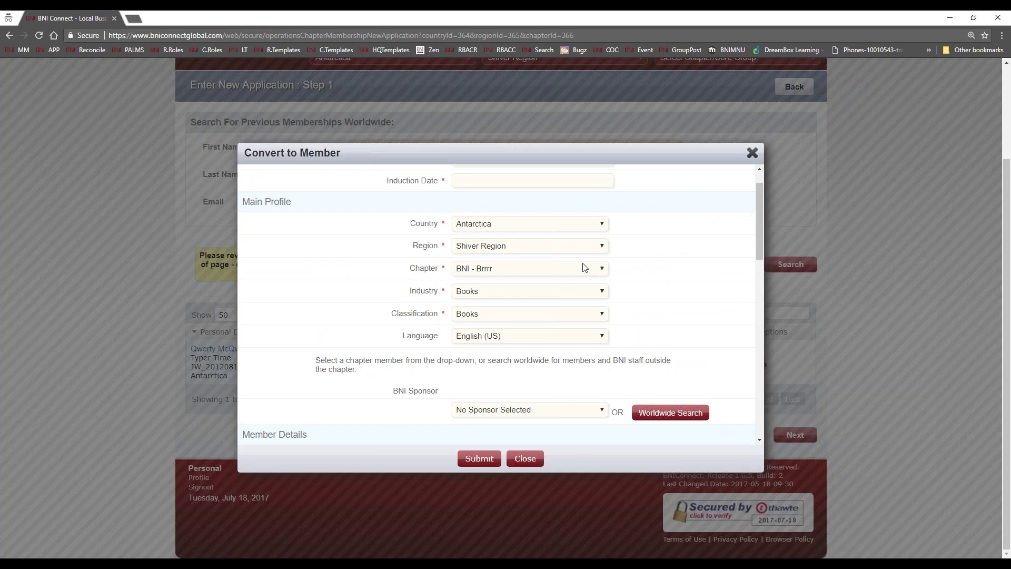
scroll(690, 277, up, 1)
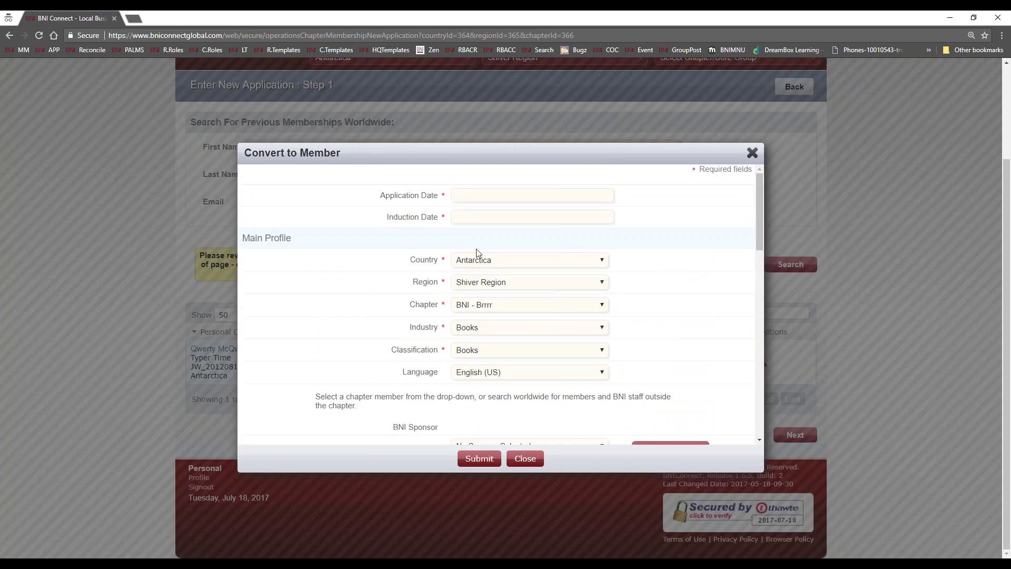
click(467, 196)
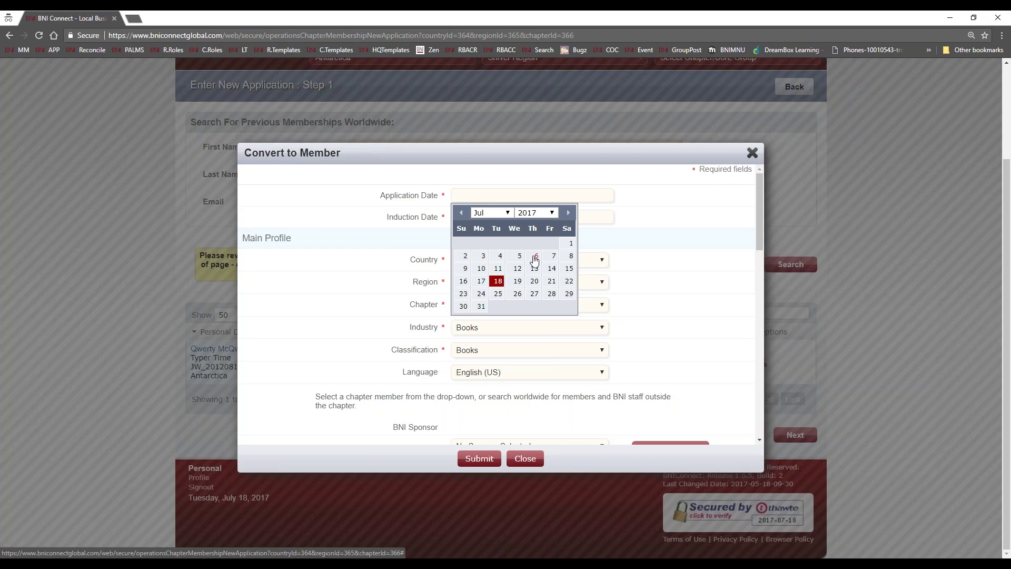
- Set the application date to 07/06/2017 and leave the industry as Books
click(534, 257)
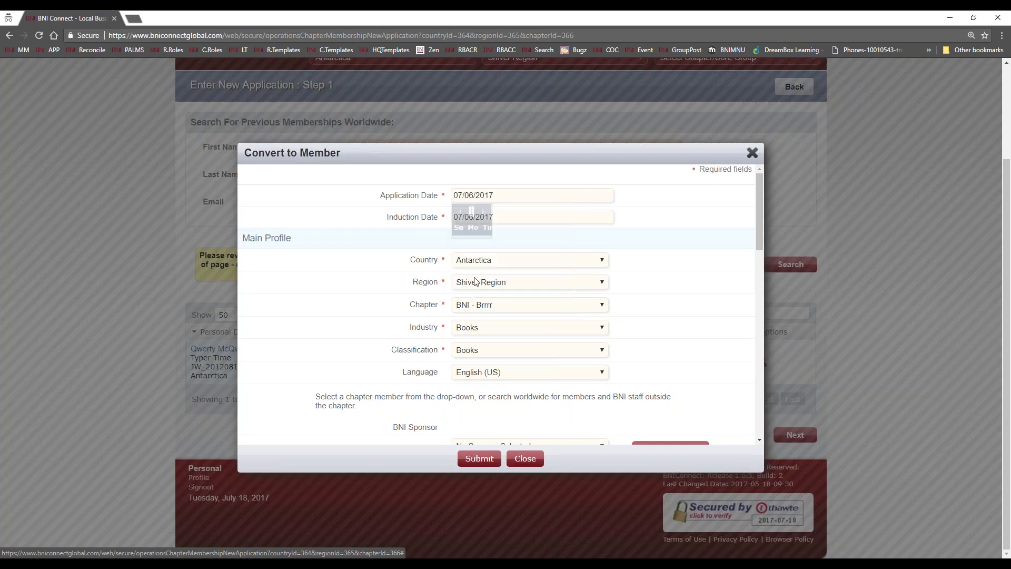
scroll(662, 323, down, 2)
scroll(662, 323, up, 1)
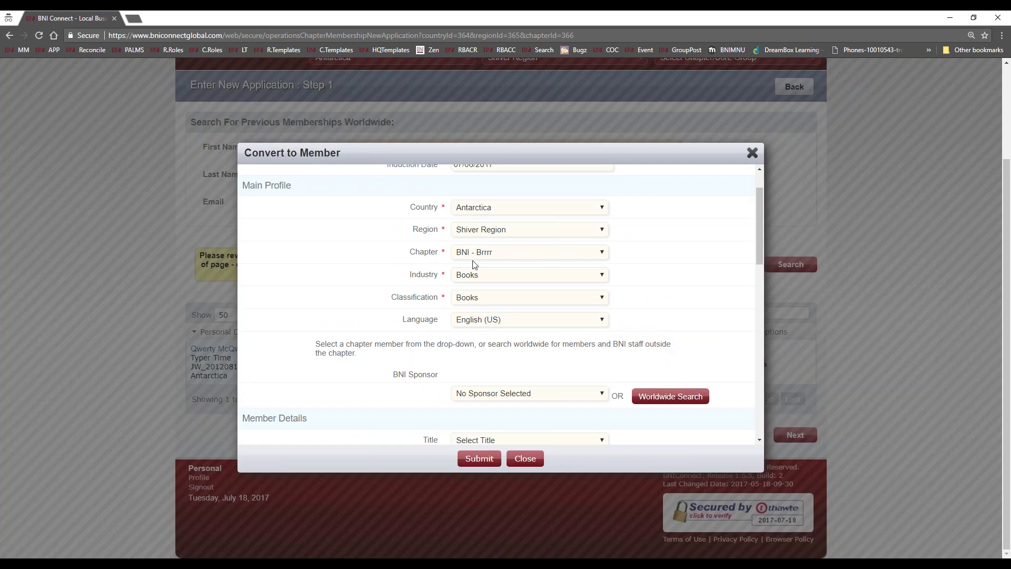
click(521, 274)
scroll(602, 316, down, 6)
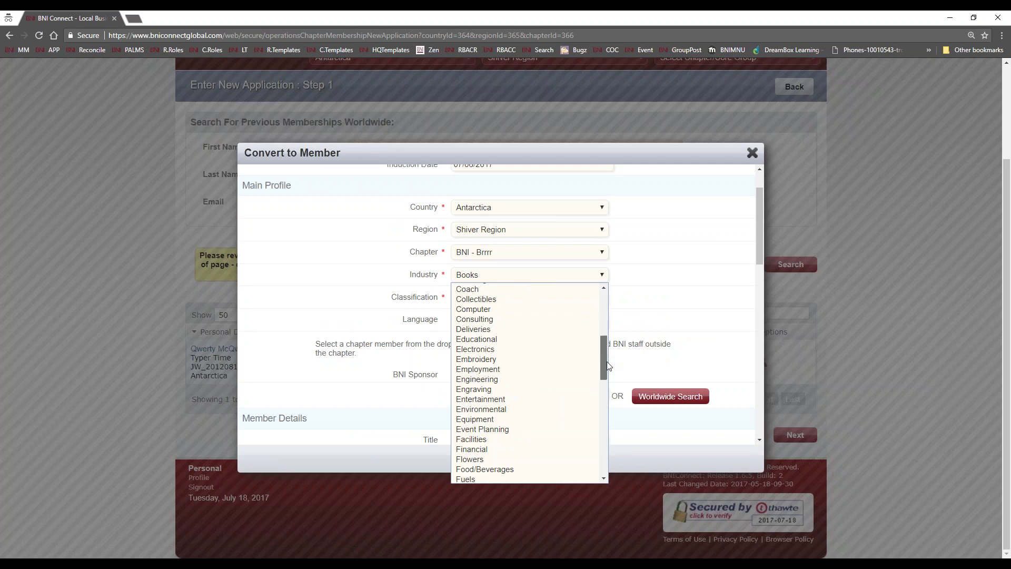
scroll(579, 327, up, 6)
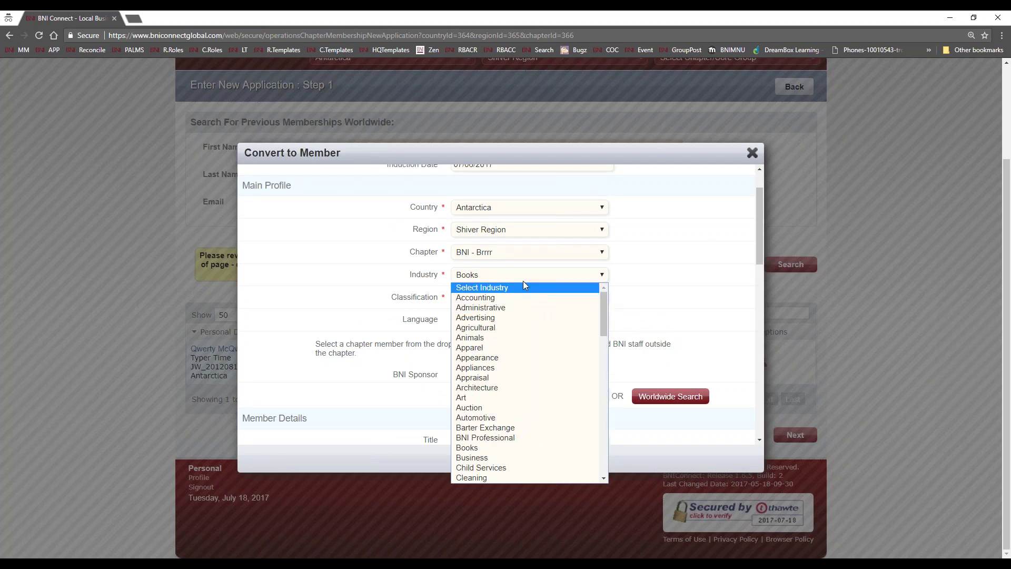
click(651, 280)
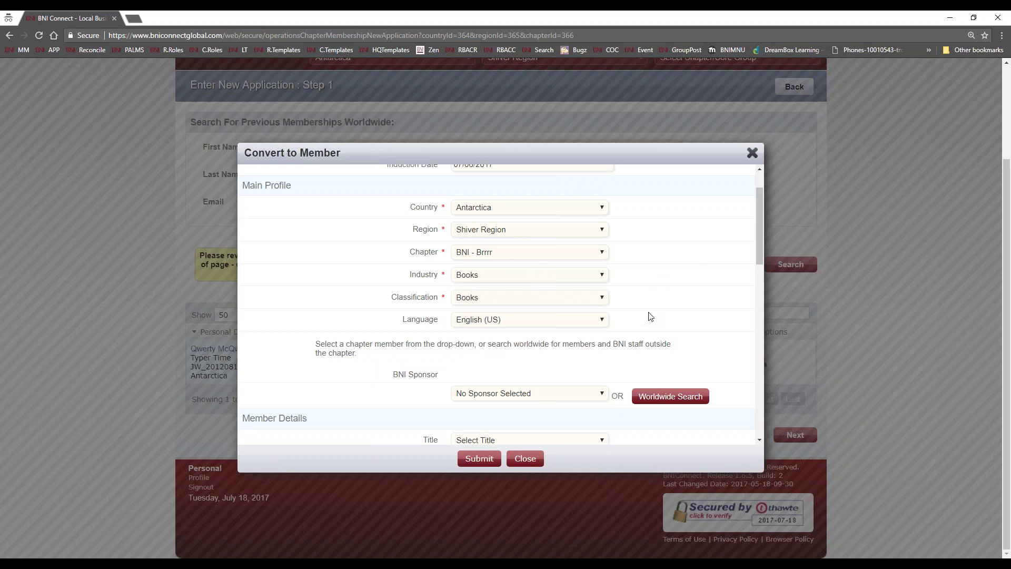
scroll(651, 316, down, 3)
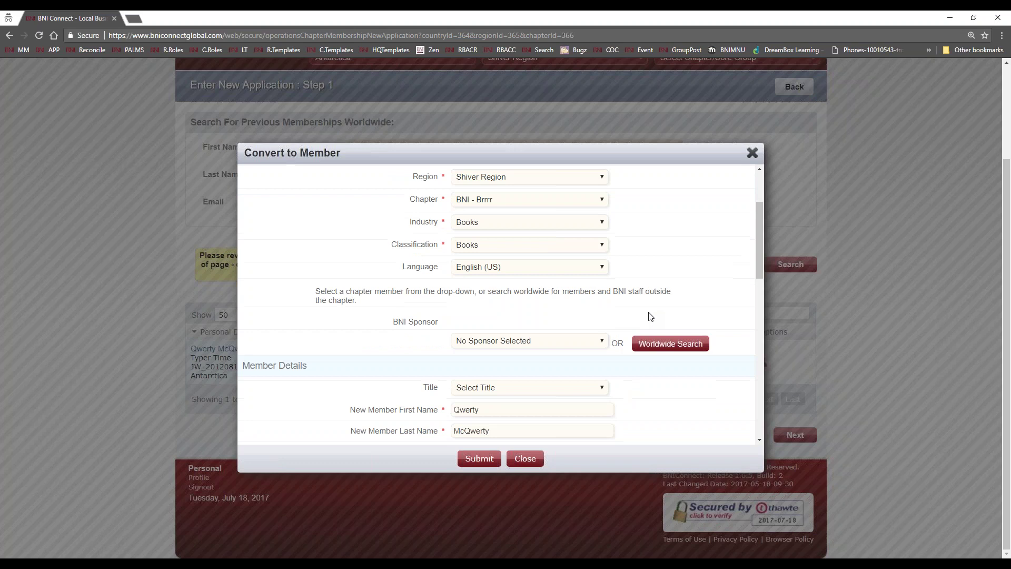
click(533, 239)
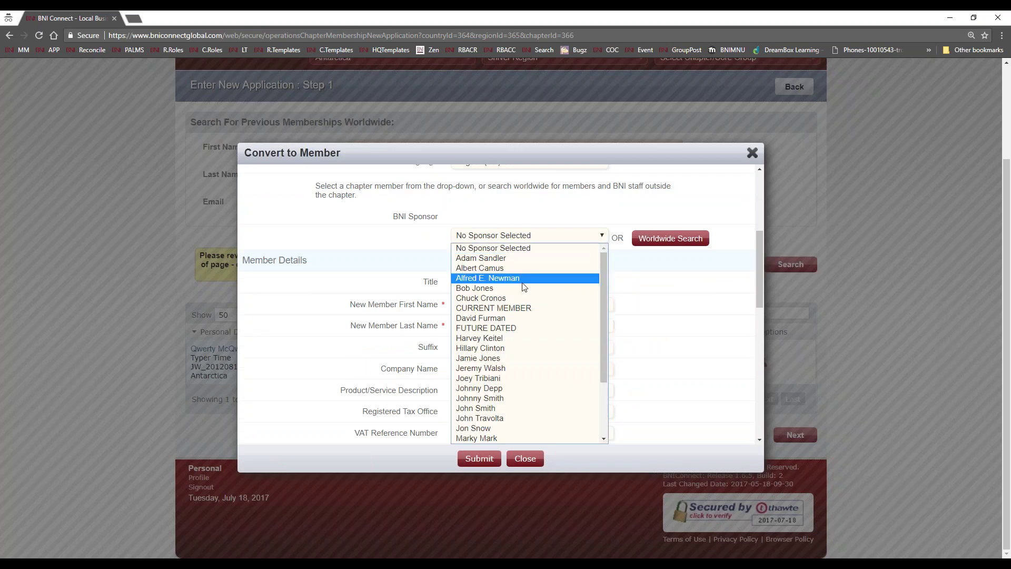
- Choose a chapter member as BNI Sponsor and review the member and contact details
click(521, 339)
scroll(676, 357, down, 2)
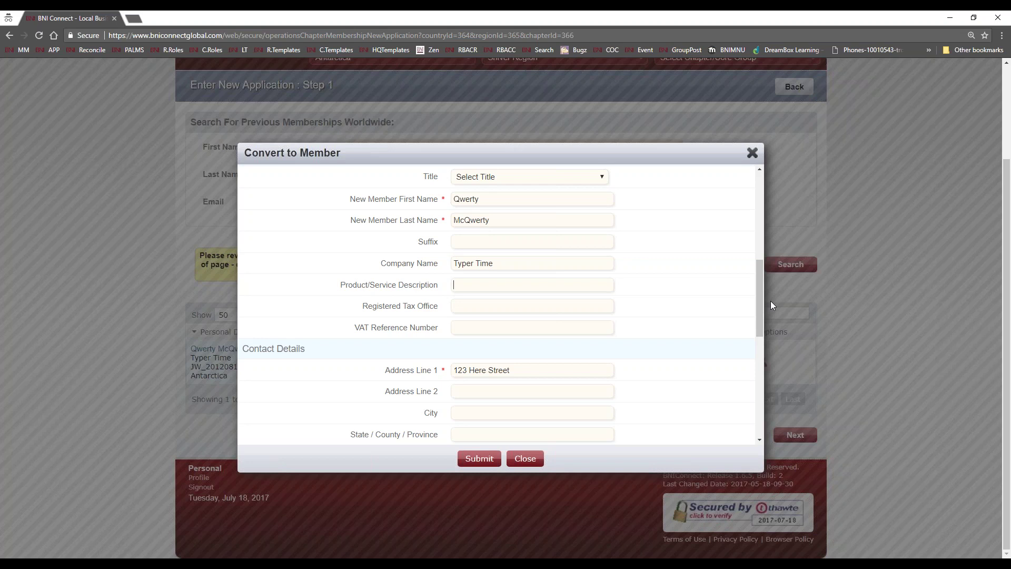
scroll(472, 420, up, 2)
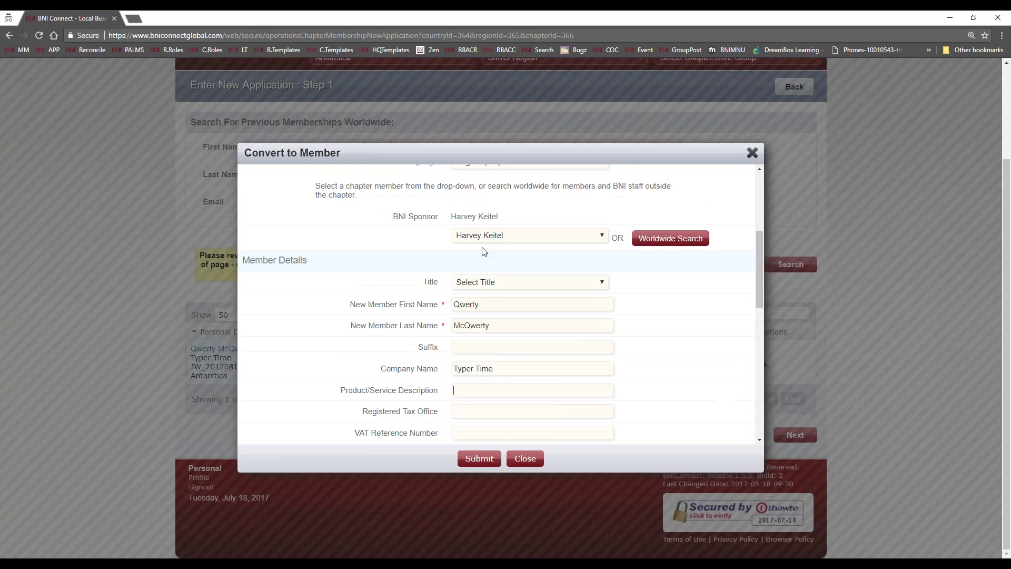
scroll(493, 274, up, 1)
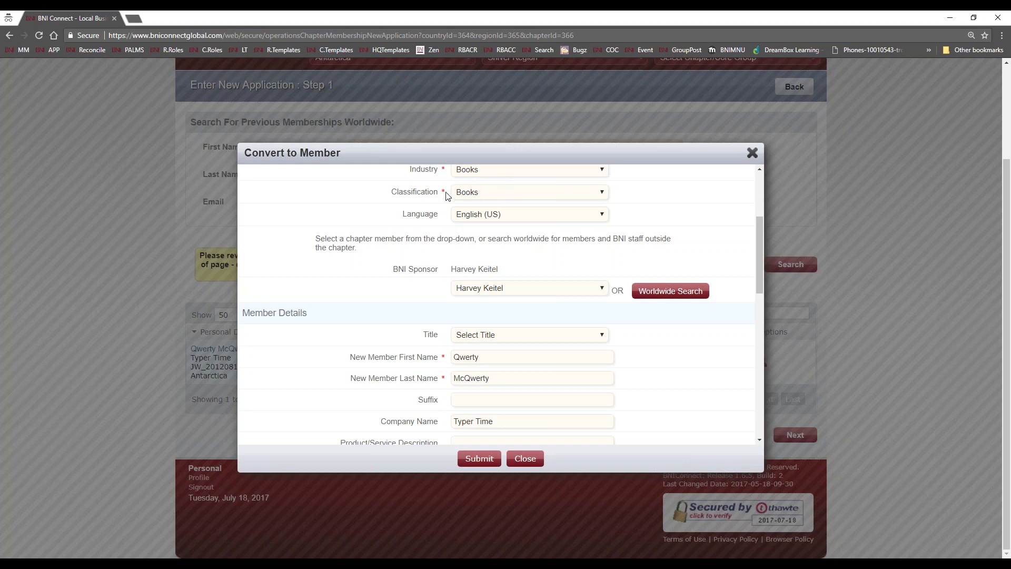
- Enter 'Antique Bookseller' as the member's product/service description
scroll(614, 322, down, 3)
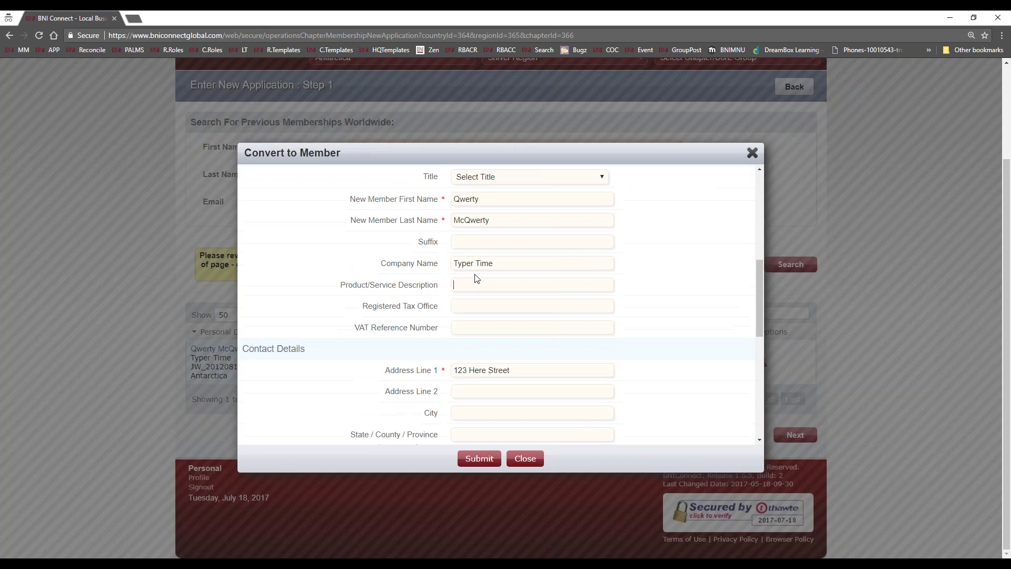
click(463, 285)
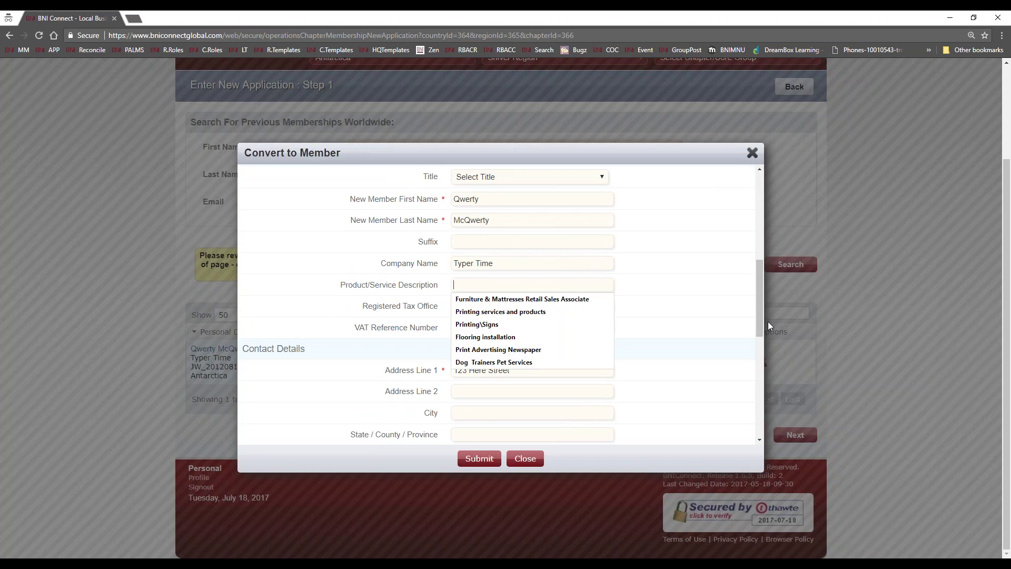
text(An)
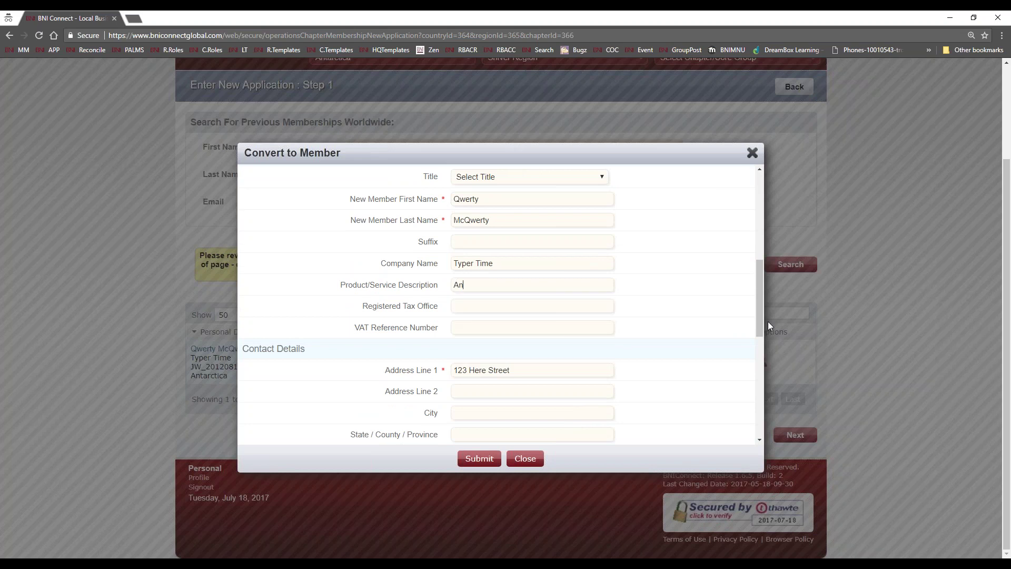
scroll(792, 428, up, 1)
scroll(533, 354, up, 4)
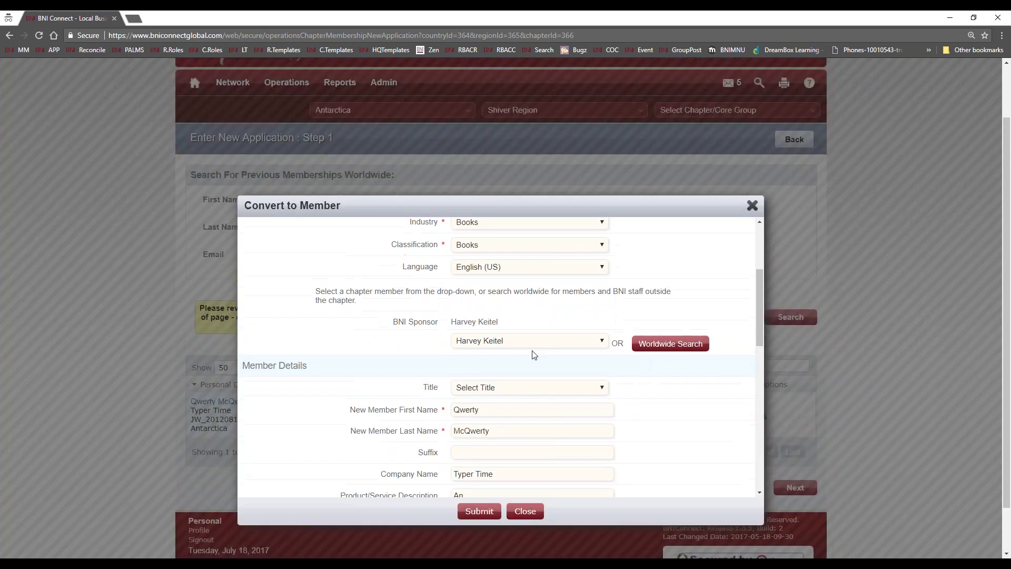
scroll(514, 274, down, 4)
text(tique Book)
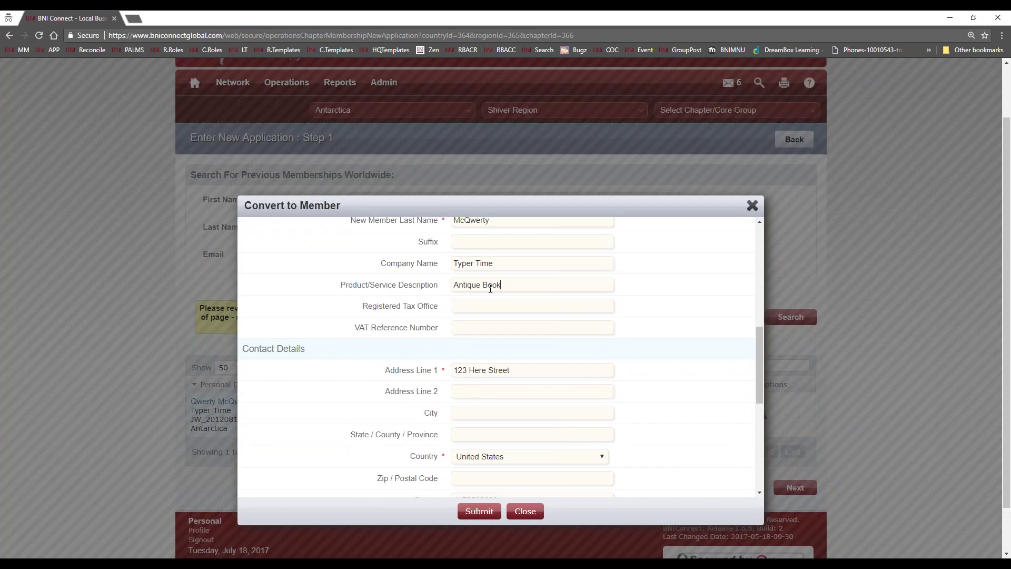
text(seller)
scroll(463, 307, down, 2)
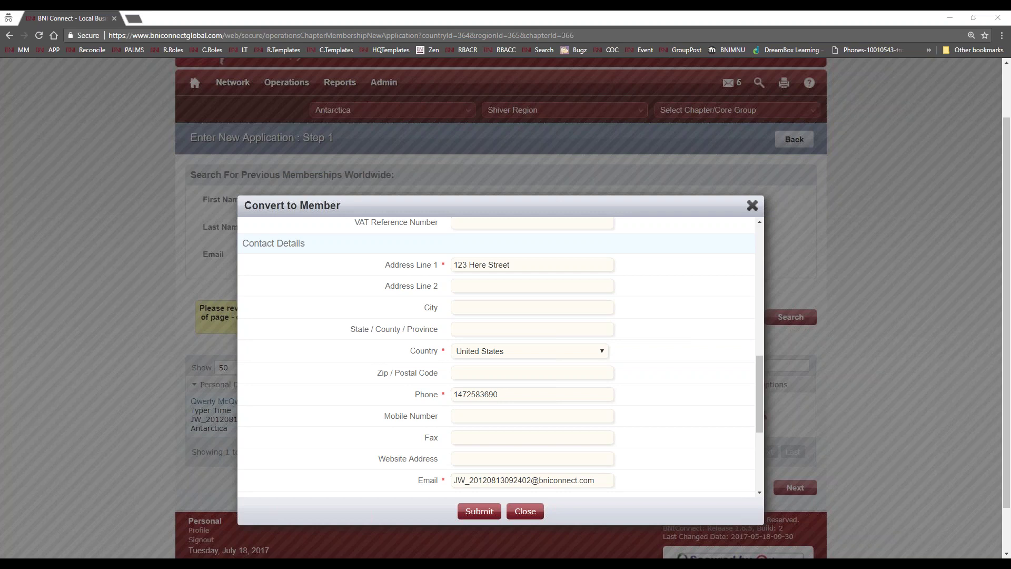
click(669, 376)
scroll(671, 379, down, 3)
scroll(648, 341, up, 2)
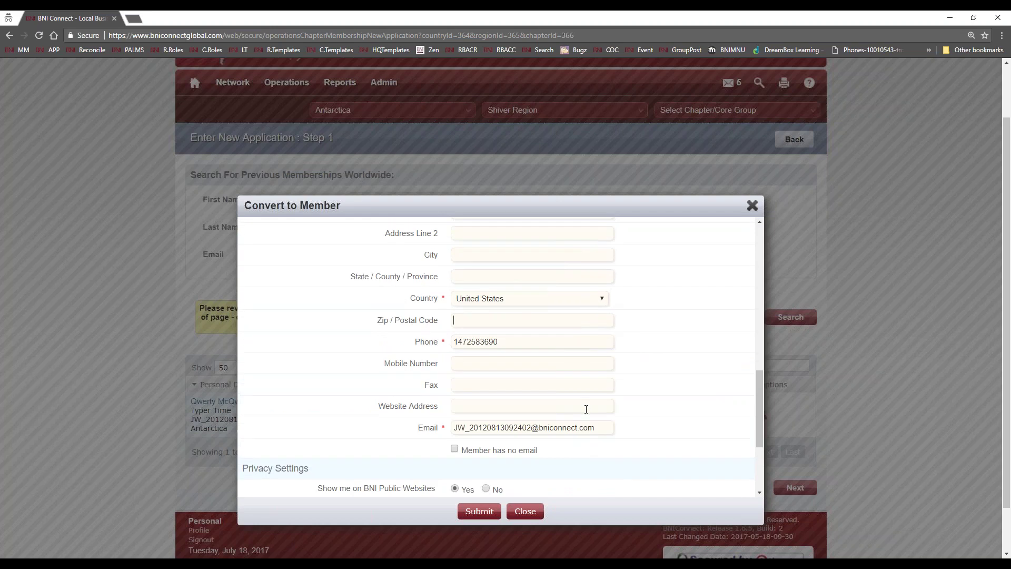
scroll(589, 411, down, 3)
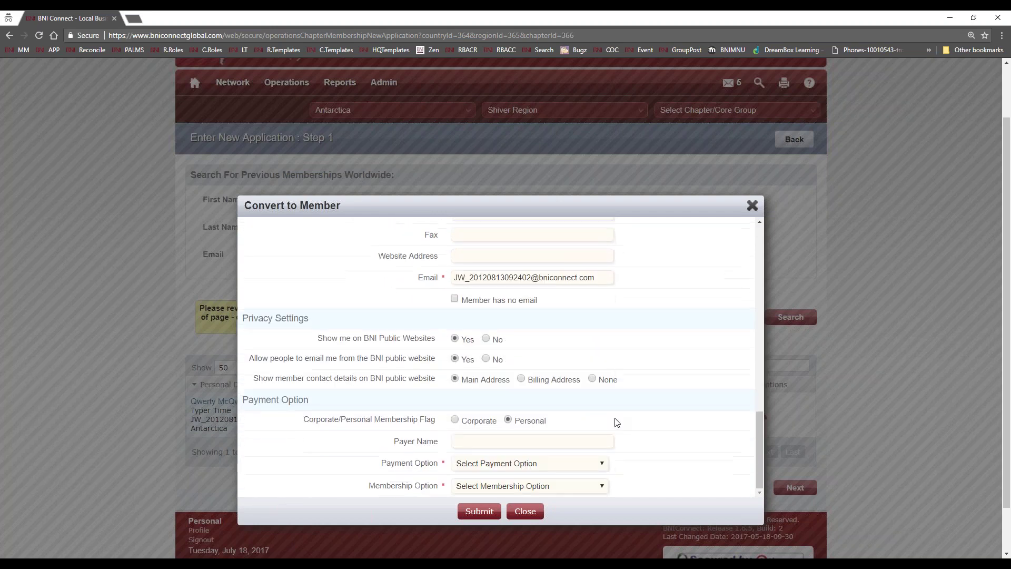
scroll(615, 421, down, 1)
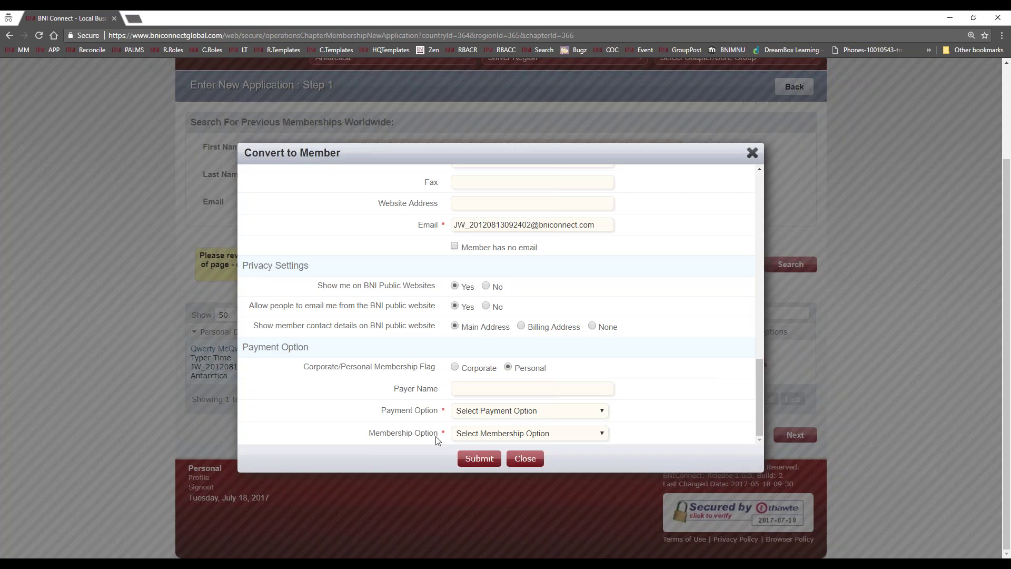
- Choose Check payment and One Year Membership, then submit the Convert to Member form
click(480, 413)
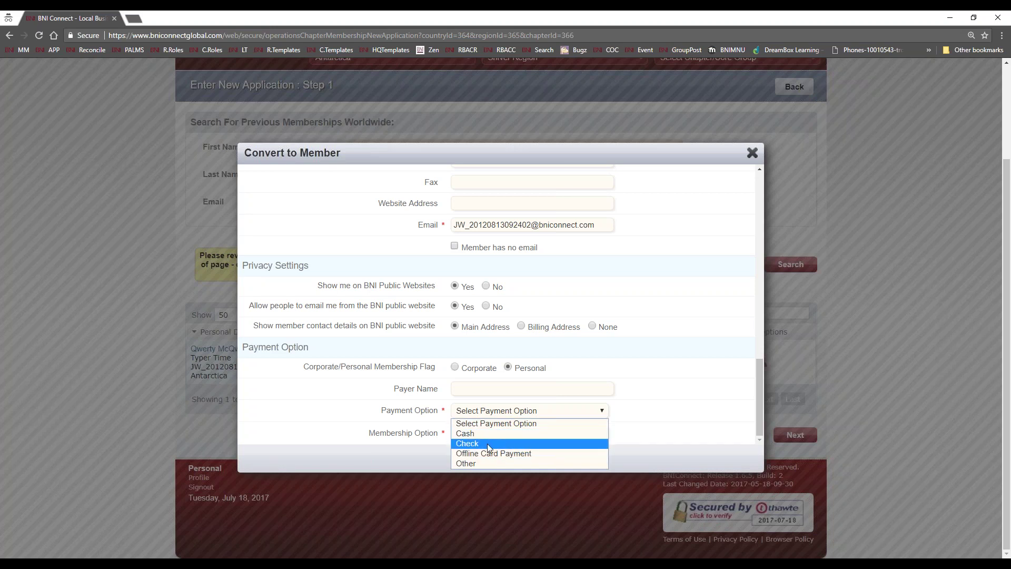
click(487, 443)
click(484, 435)
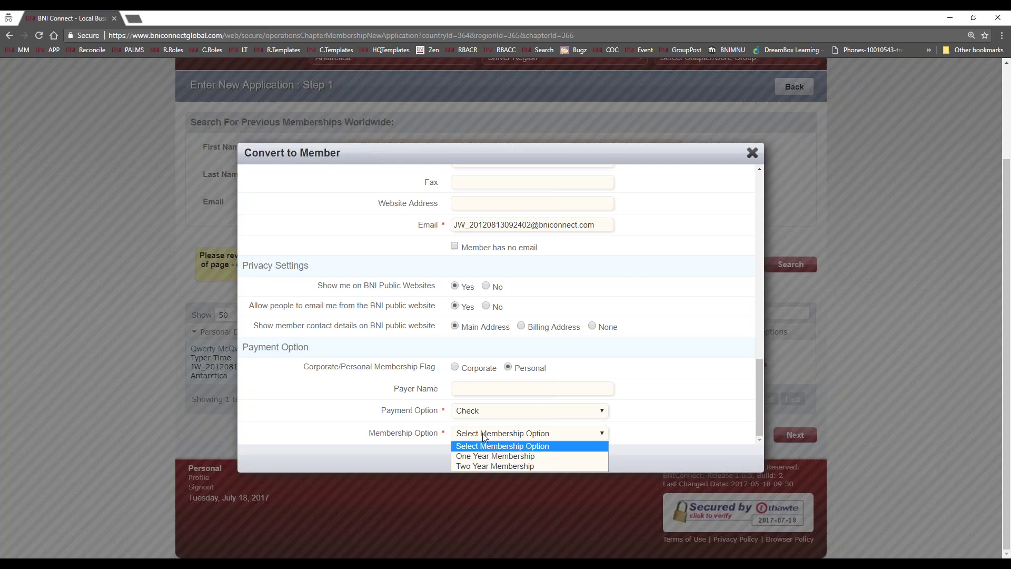
click(486, 461)
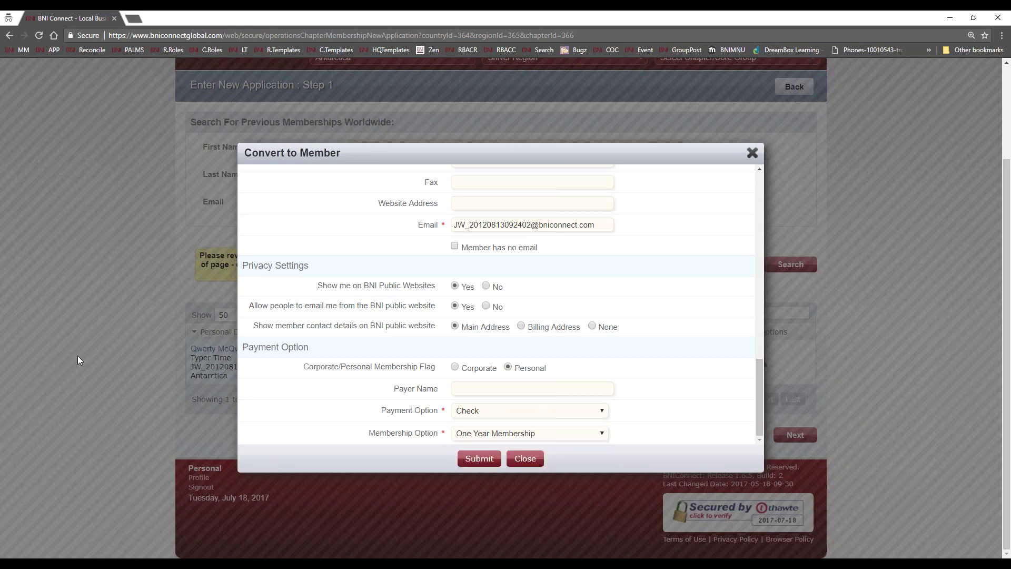
click(479, 459)
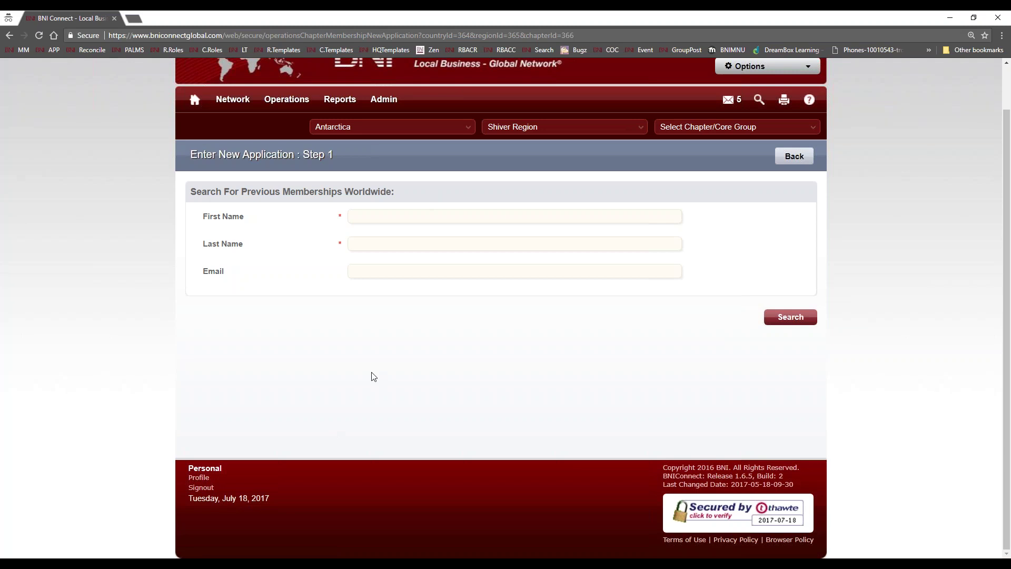
- Open View Pending Applications under Operations > Chapter > Manage Memberships
mouse_move(286, 100)
click(286, 127)
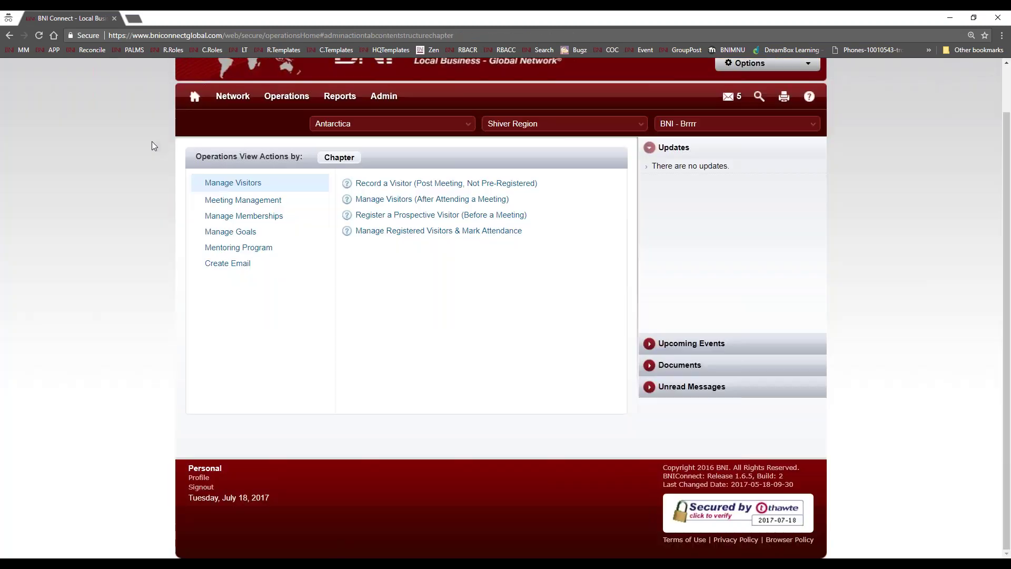
click(238, 217)
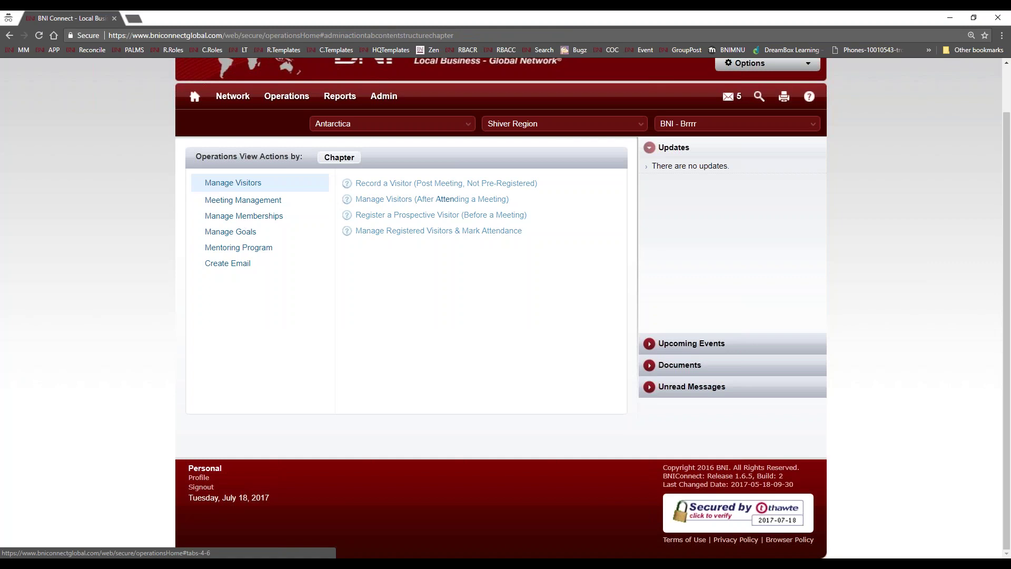
click(400, 215)
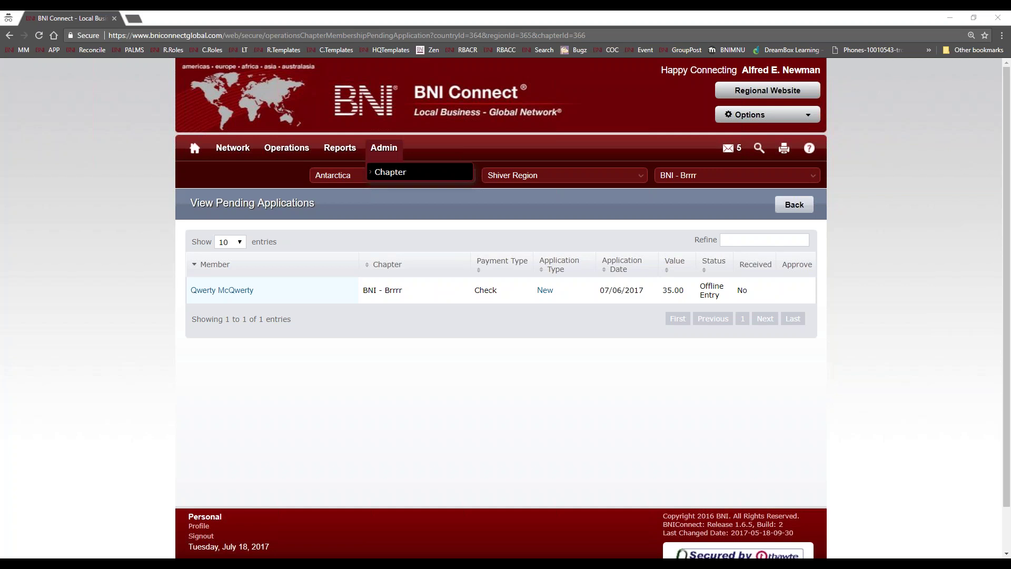
- Return to the chapter Operations page through Operations > Chapter
mouse_move(286, 147)
click(280, 174)
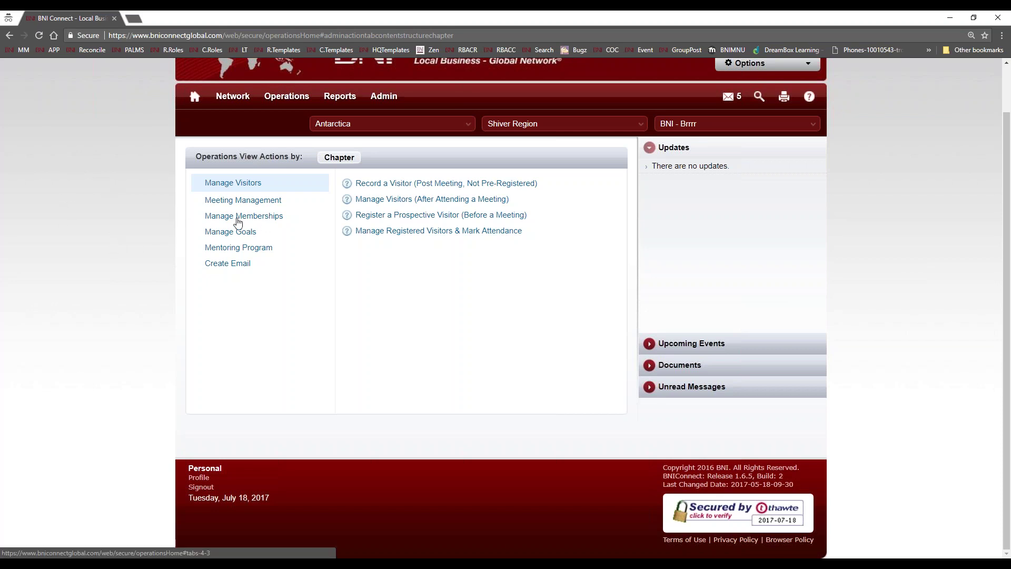
- Open Manage Visitors (After Attending a Meeting) to reach the View / Edit Visitors List
click(238, 216)
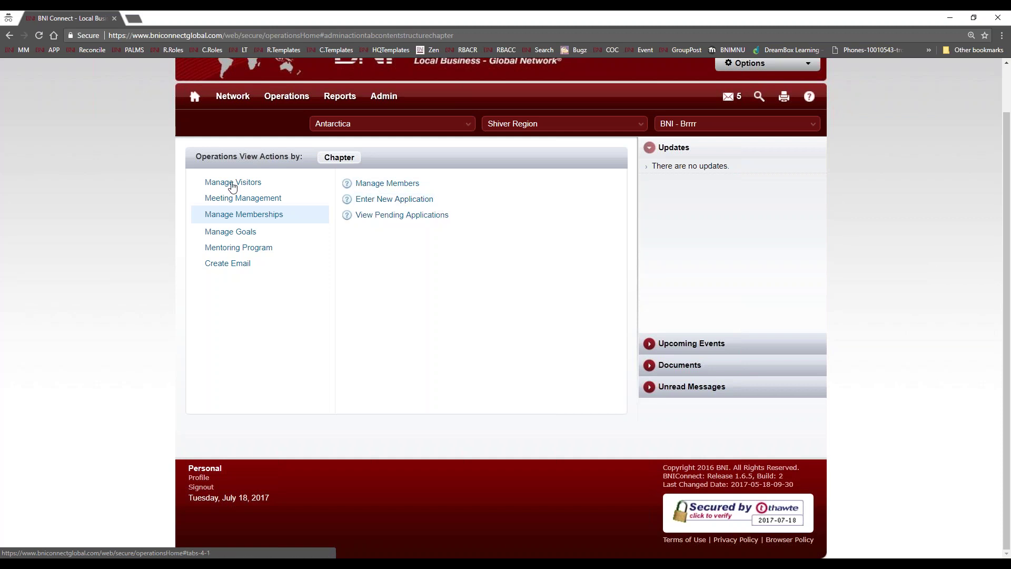
click(232, 185)
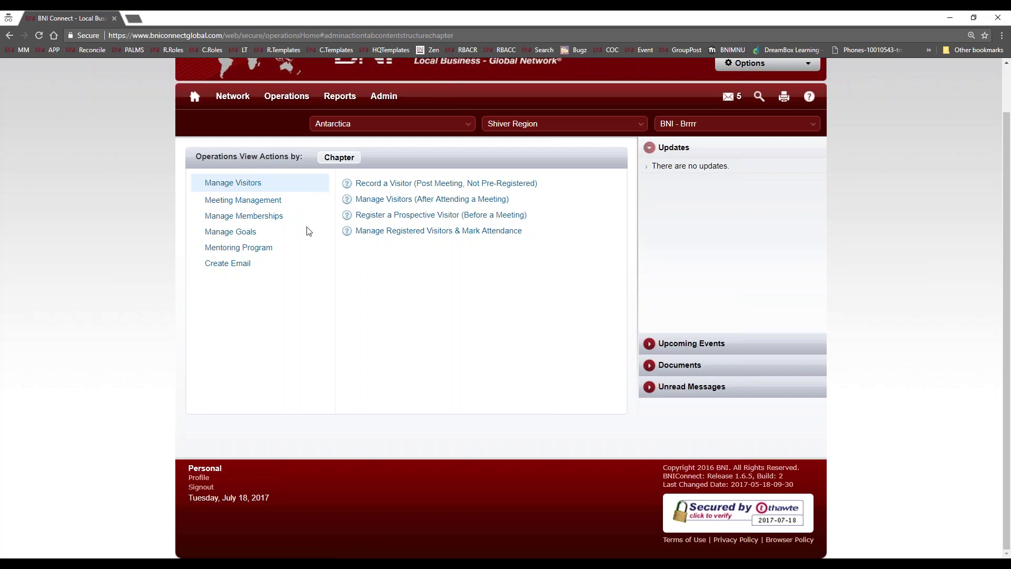
click(401, 203)
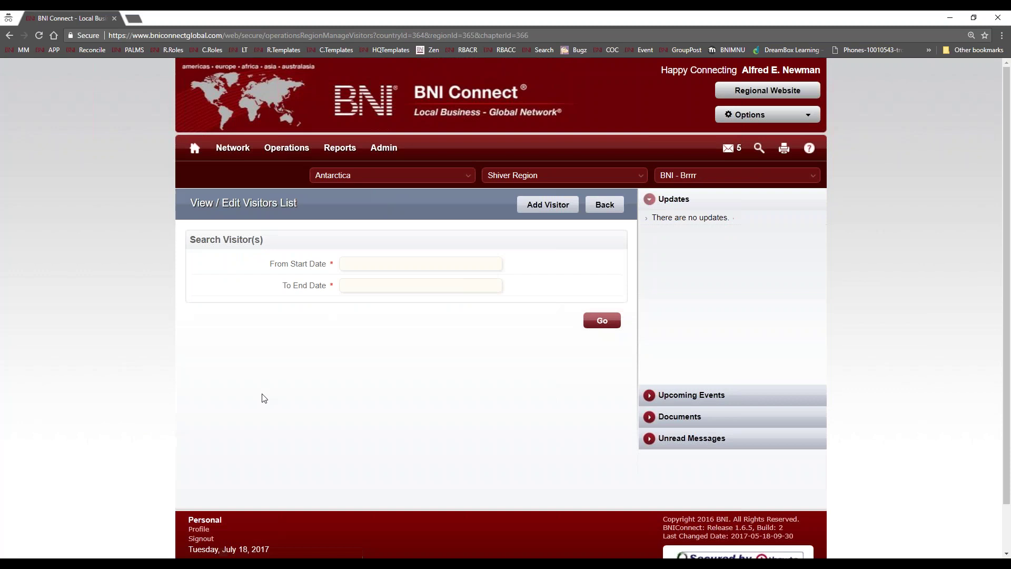
- Search the visitor list for visits from 07/01/2017 to 07/18/2017
click(364, 266)
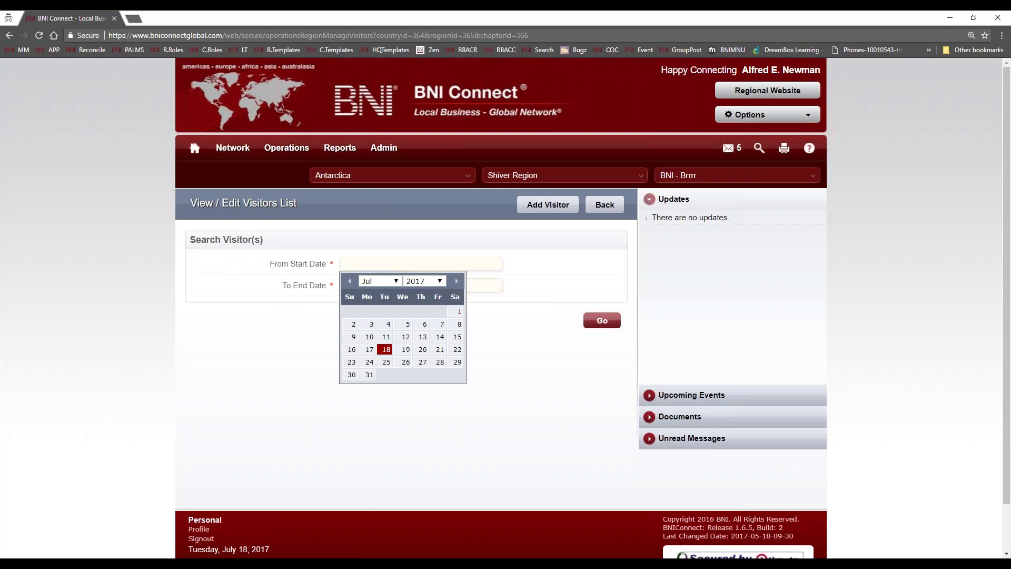
click(459, 312)
click(422, 285)
click(386, 370)
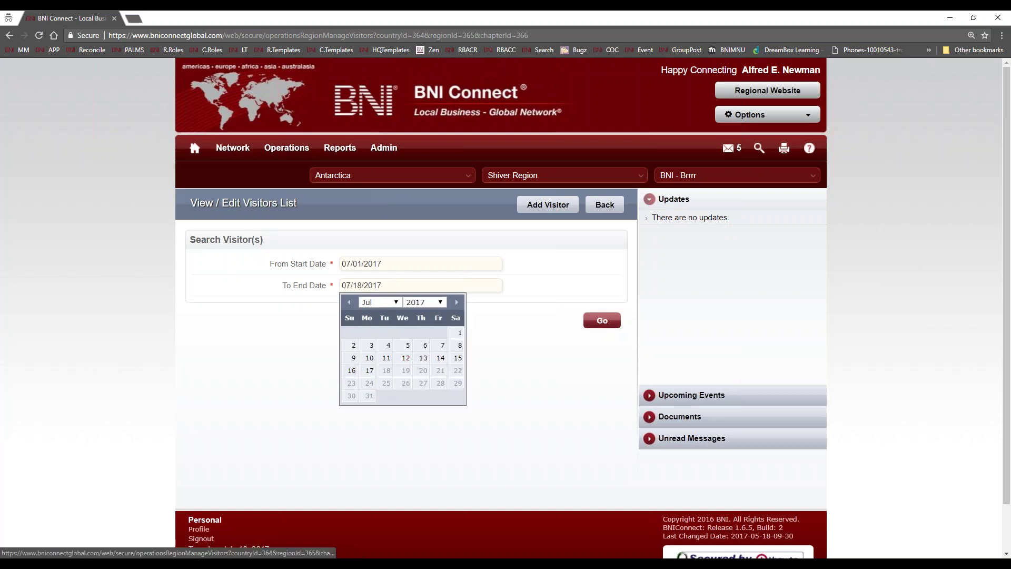
click(600, 321)
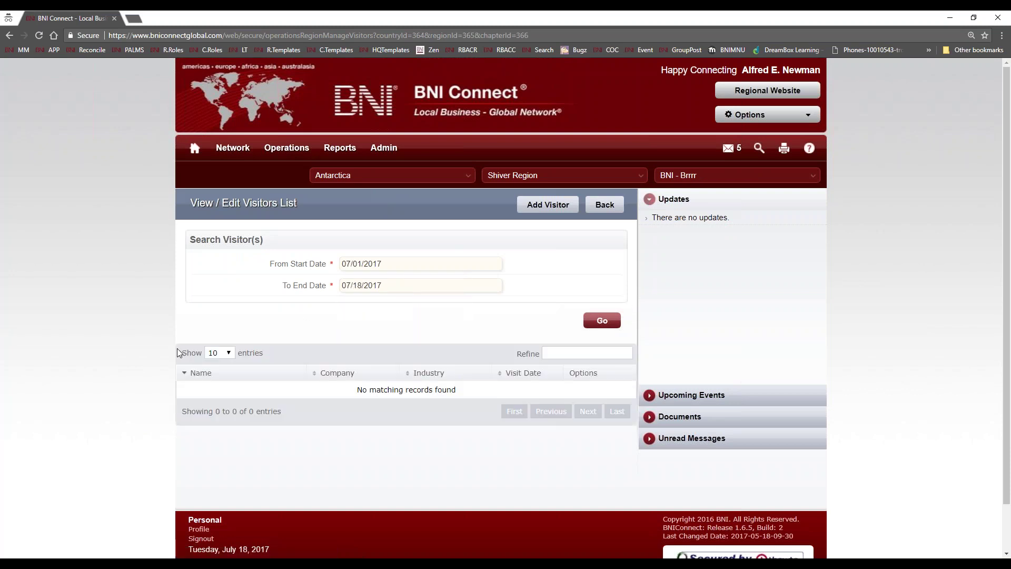
- Widen the visitor search start date to 06/01/2017 and rerun it
click(405, 266)
click(350, 281)
click(424, 313)
click(602, 321)
scroll(255, 422, down, 1)
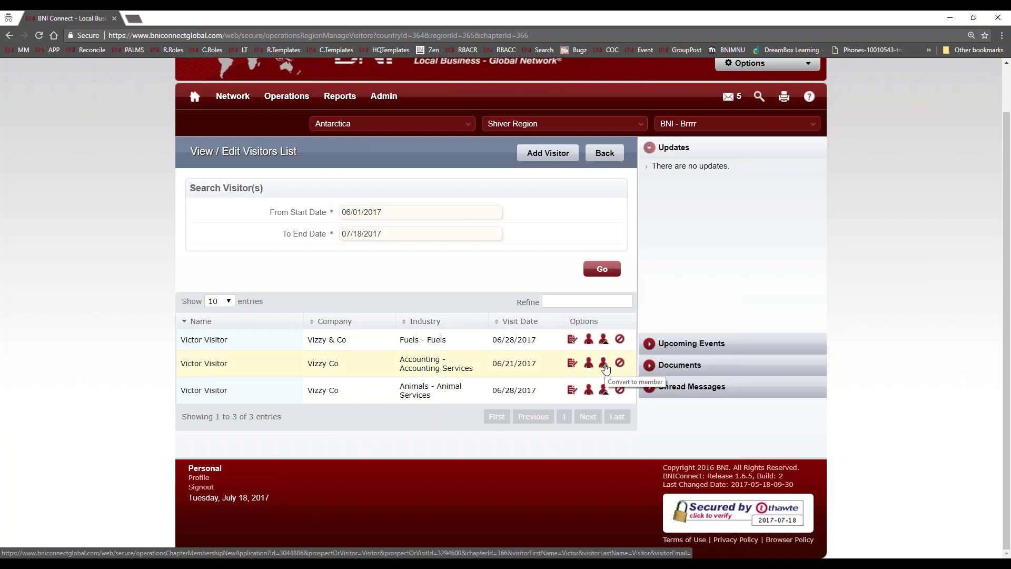
- Convert the second-row accounting visitor to an application and continue past Step 1 to Step 2
click(604, 365)
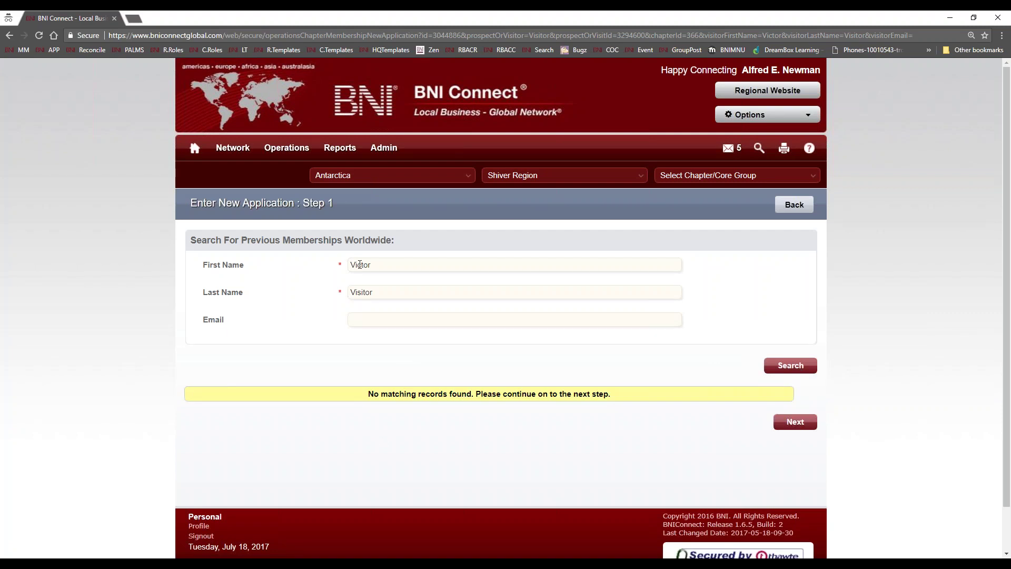
click(795, 422)
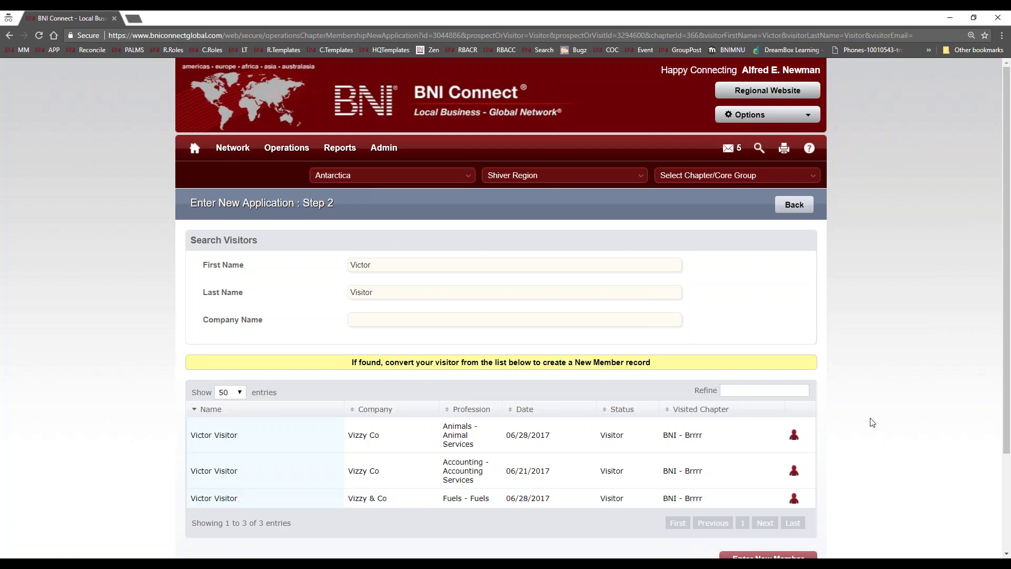
scroll(890, 379, down, 2)
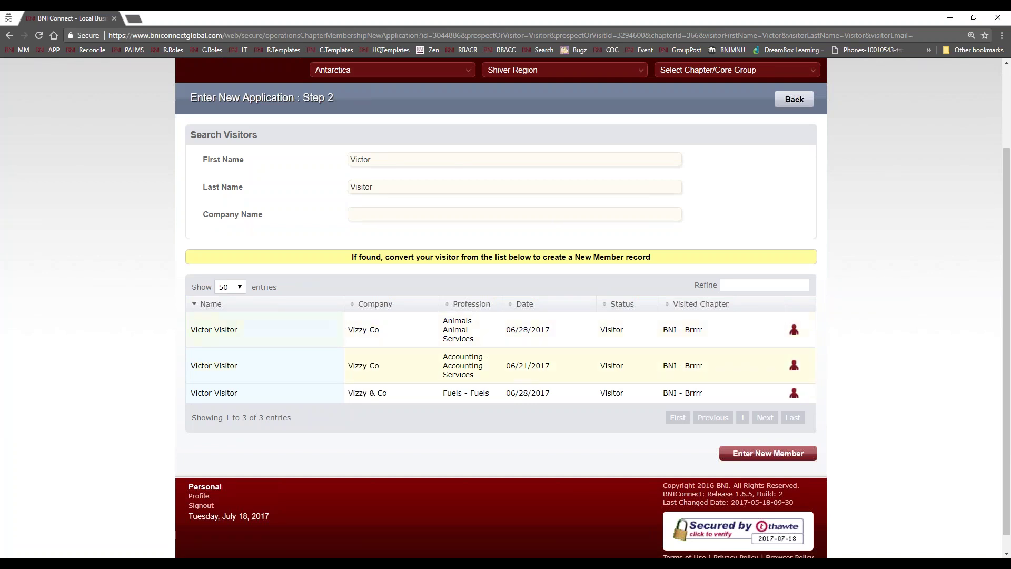
click(793, 395)
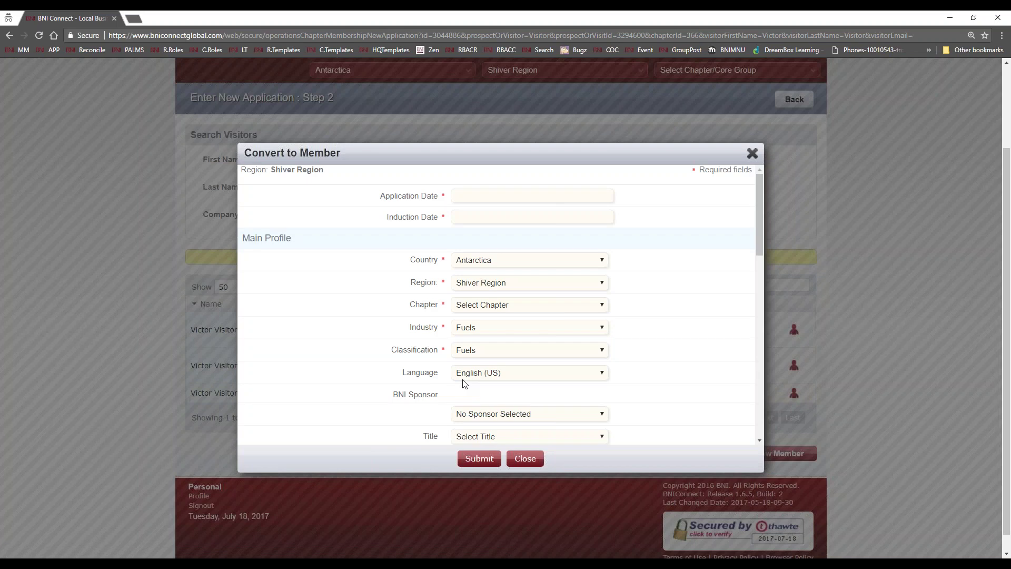
scroll(658, 313, down, 4)
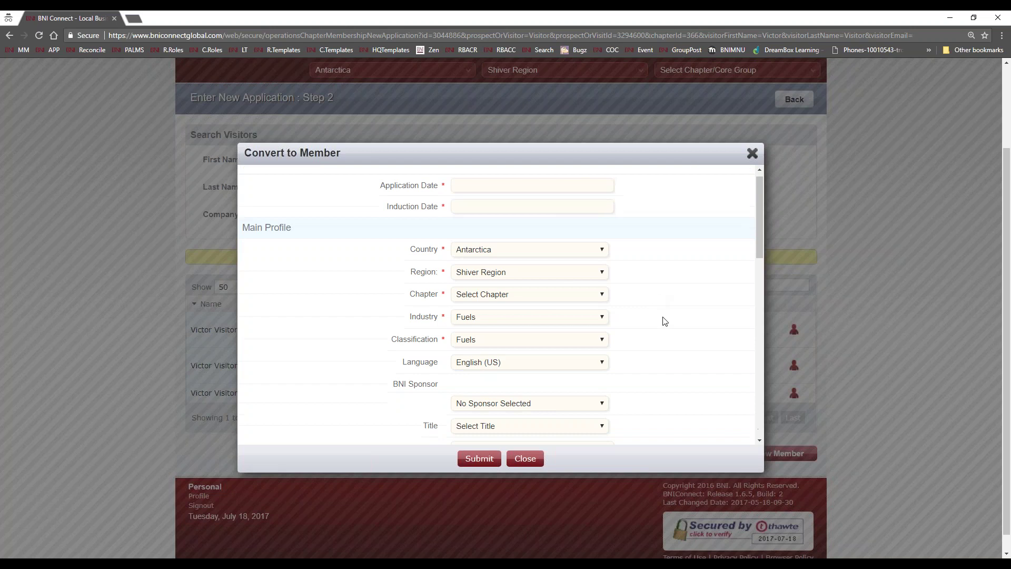
scroll(667, 327, down, 6)
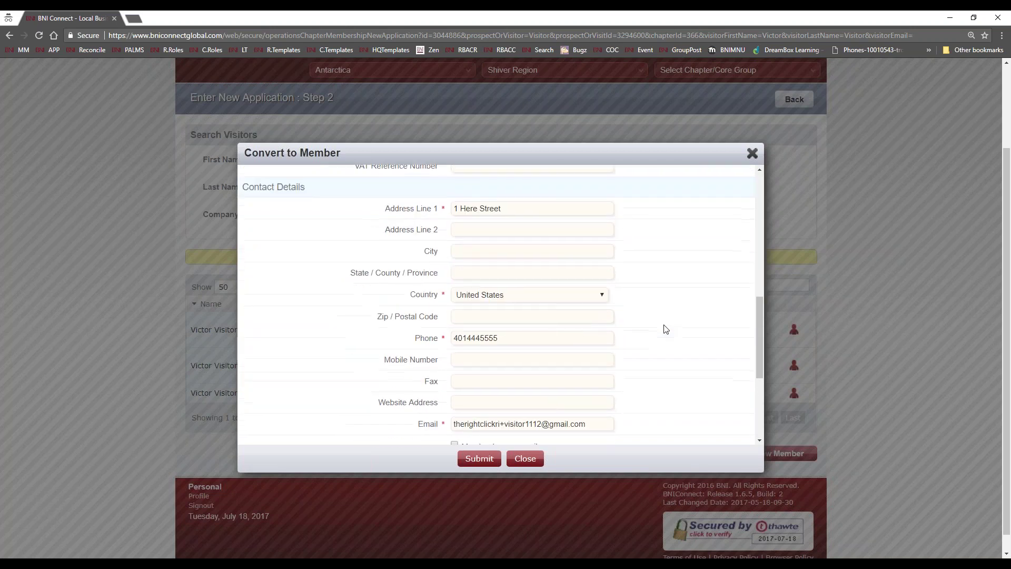
scroll(666, 324, down, 2)
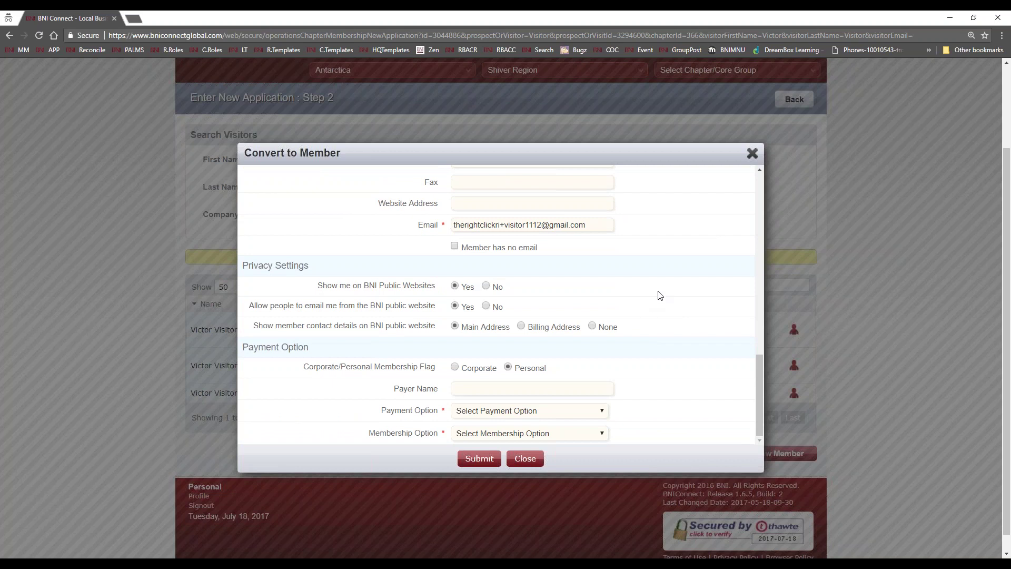
click(752, 153)
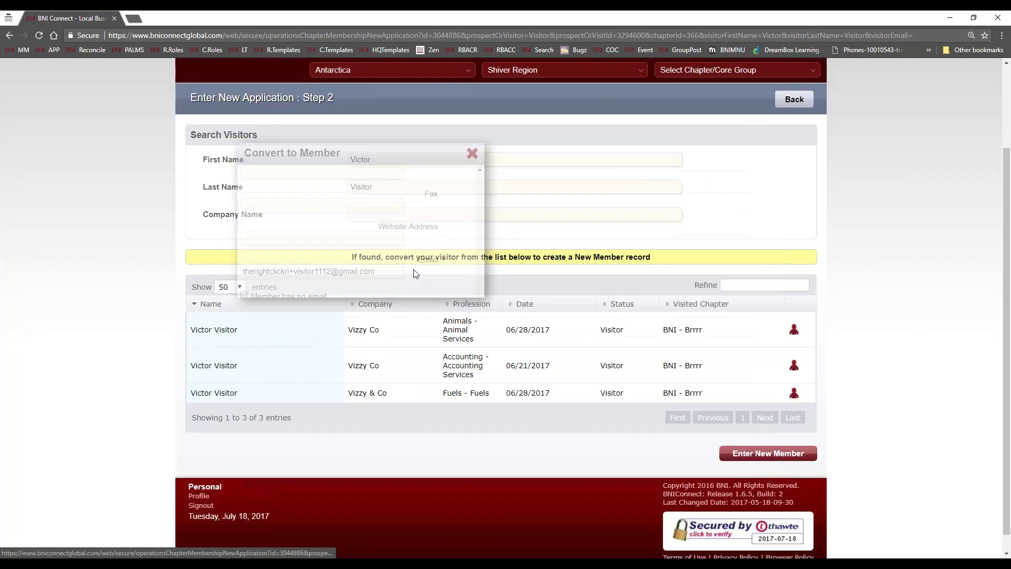
scroll(130, 305, up, 2)
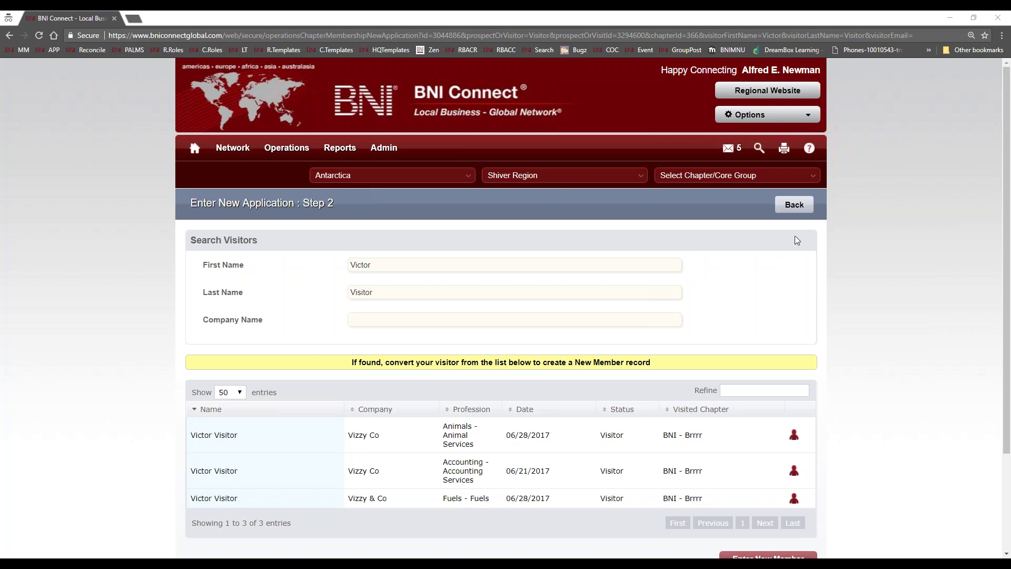
- Go back from Step 2 to the Step 1 previous-memberships search
click(794, 204)
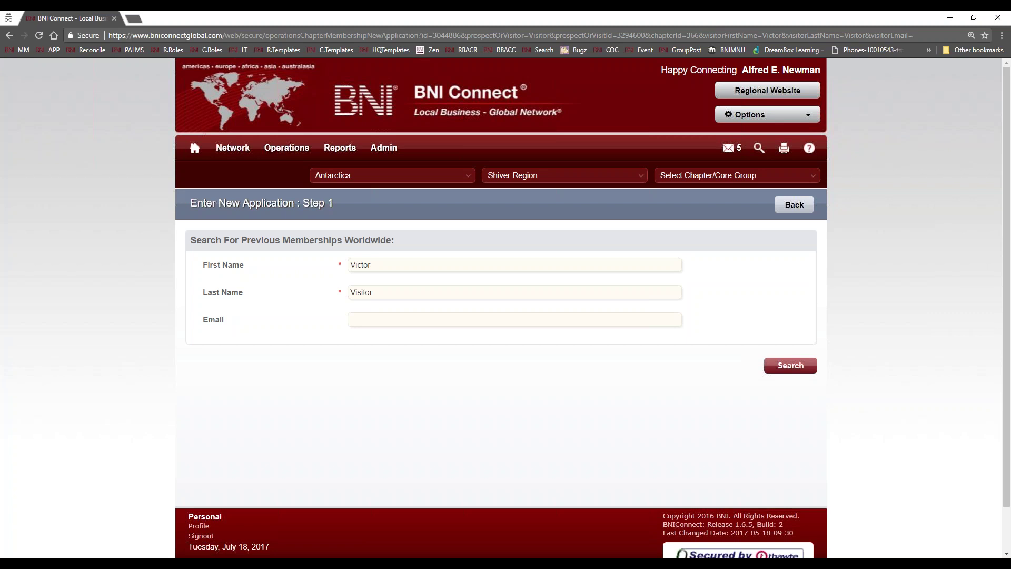
- Search previous memberships by the new applicant's first and last name, then shorten the first name
double_click(383, 263)
key(Tab)
key(Return)
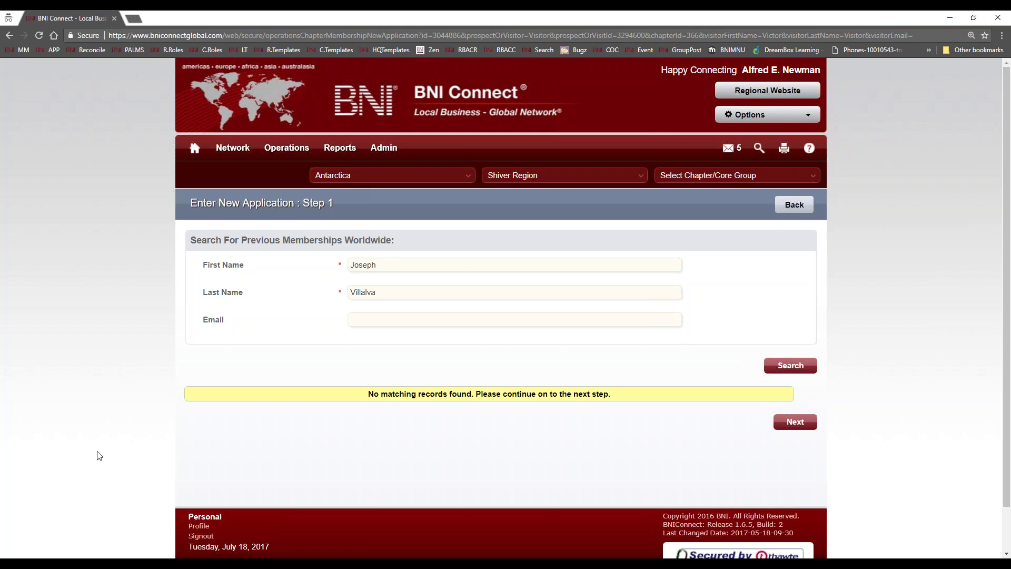
drag(359, 264, 459, 262)
key(BackSpace)
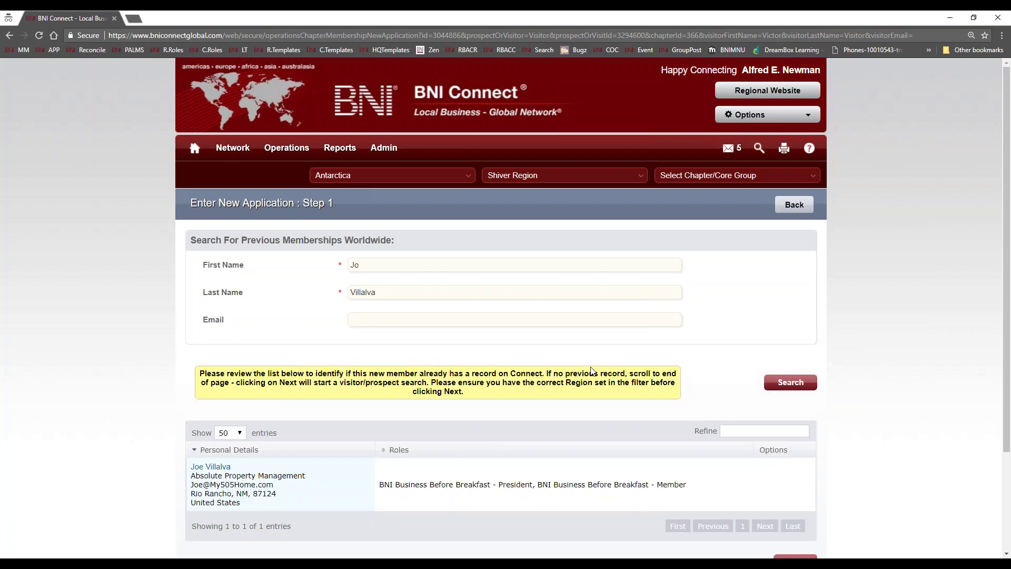
scroll(406, 418, down, 3)
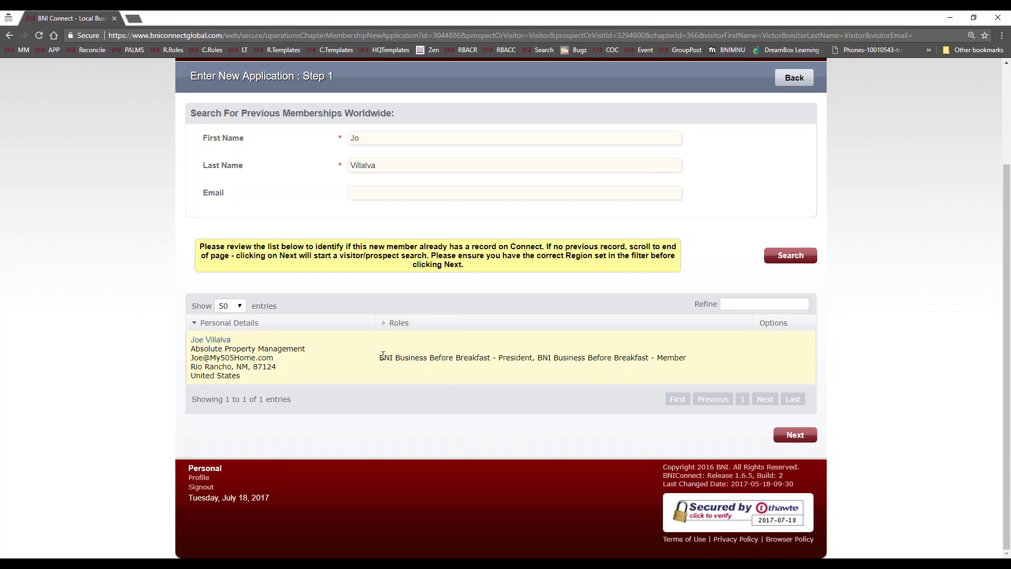
drag(379, 357, 684, 352)
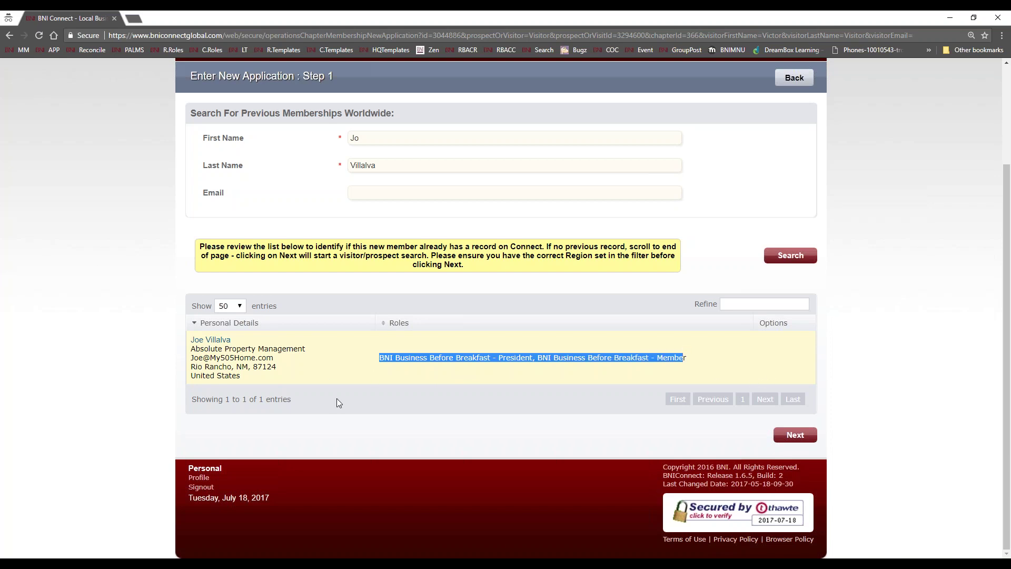
click(460, 348)
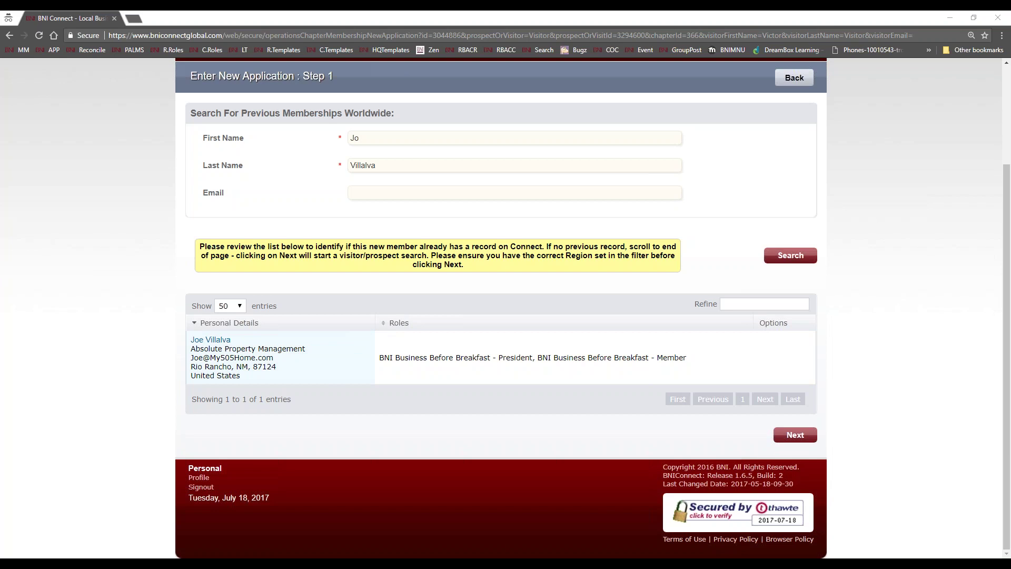
- Search another applicant's first and last name, find no matches, and proceed to Enter New Member
double_click(356, 138)
text(Martin)
key(Tab)
text(McFly)
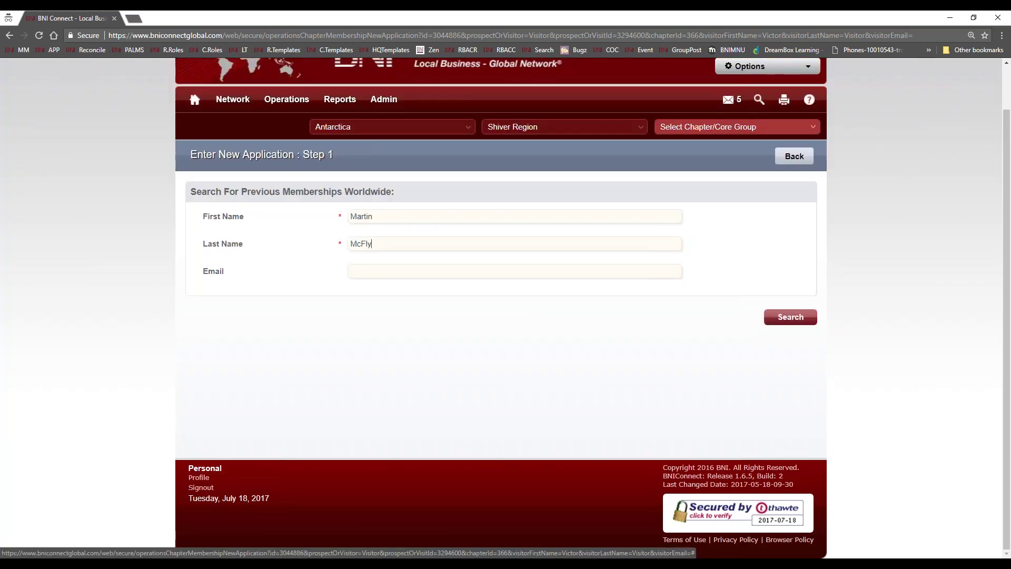
key(Return)
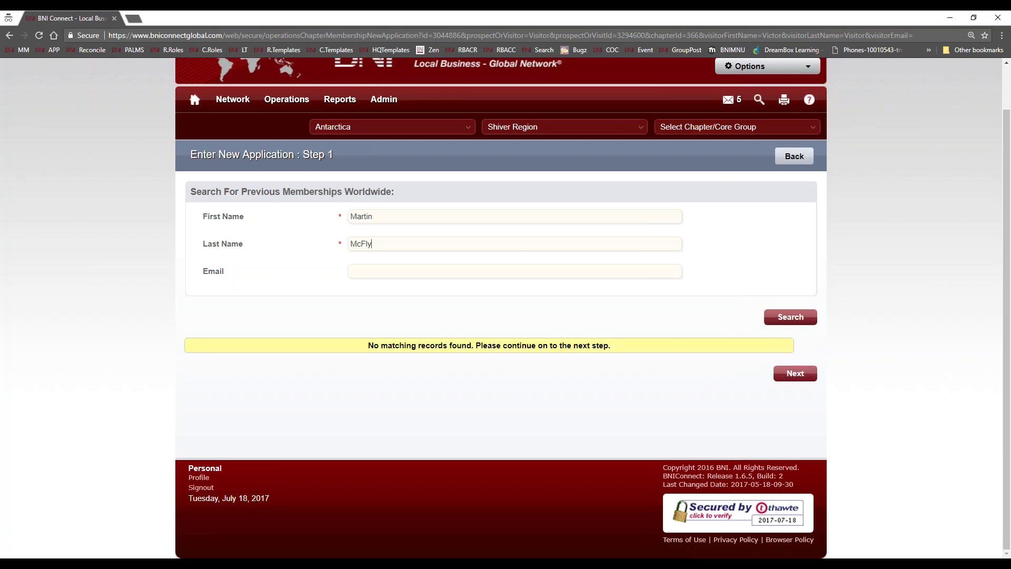
click(795, 374)
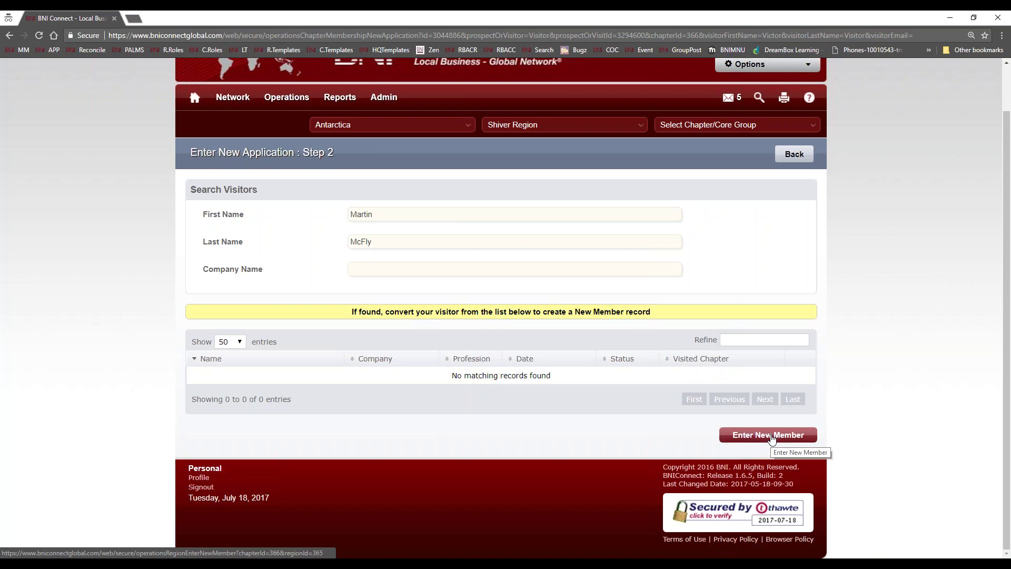
click(772, 440)
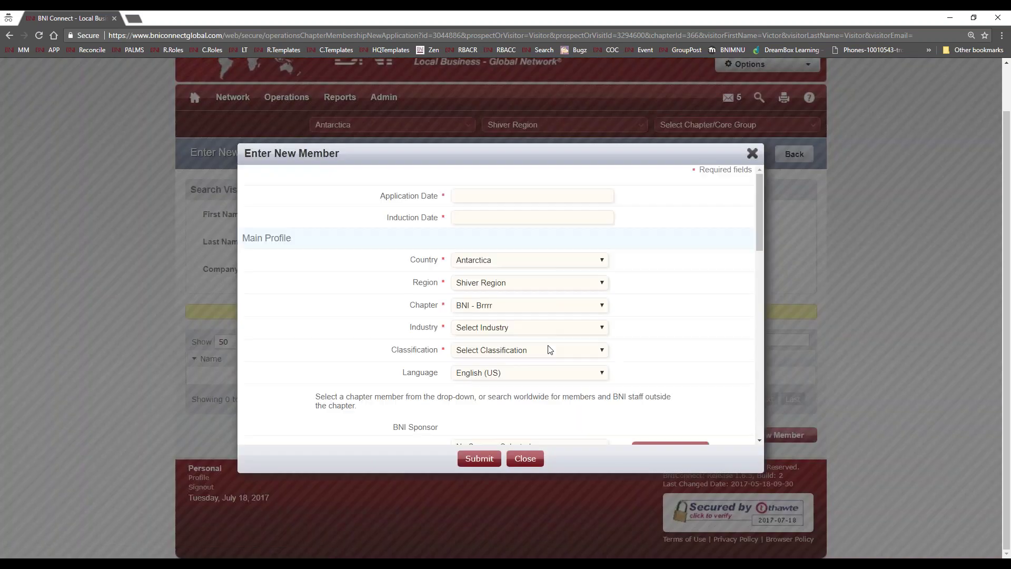
- Scroll through the blank Enter New Member form to review its default fields
scroll(548, 337, down, 3)
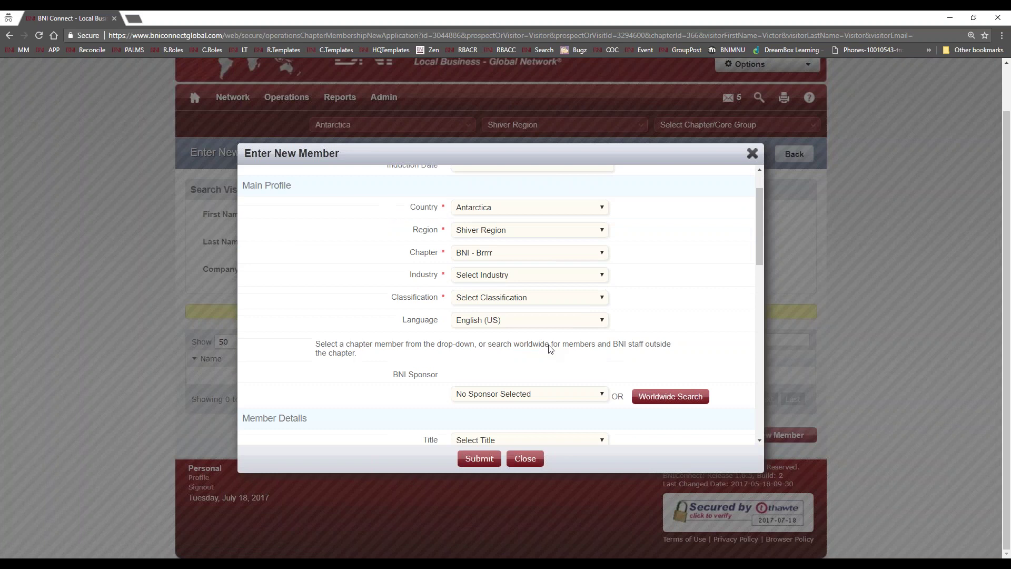
scroll(544, 307, down, 10)
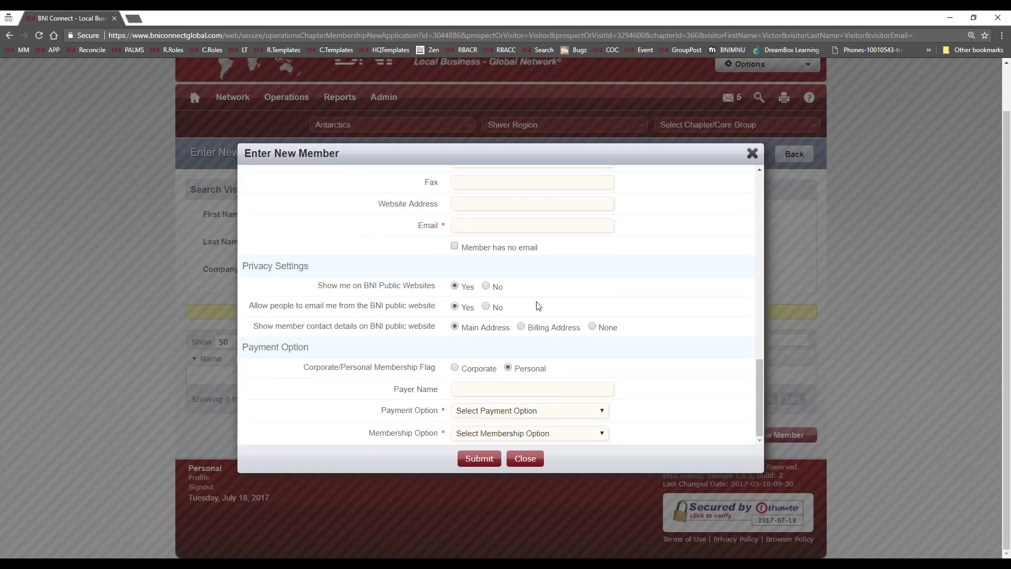
scroll(570, 309, up, 15)
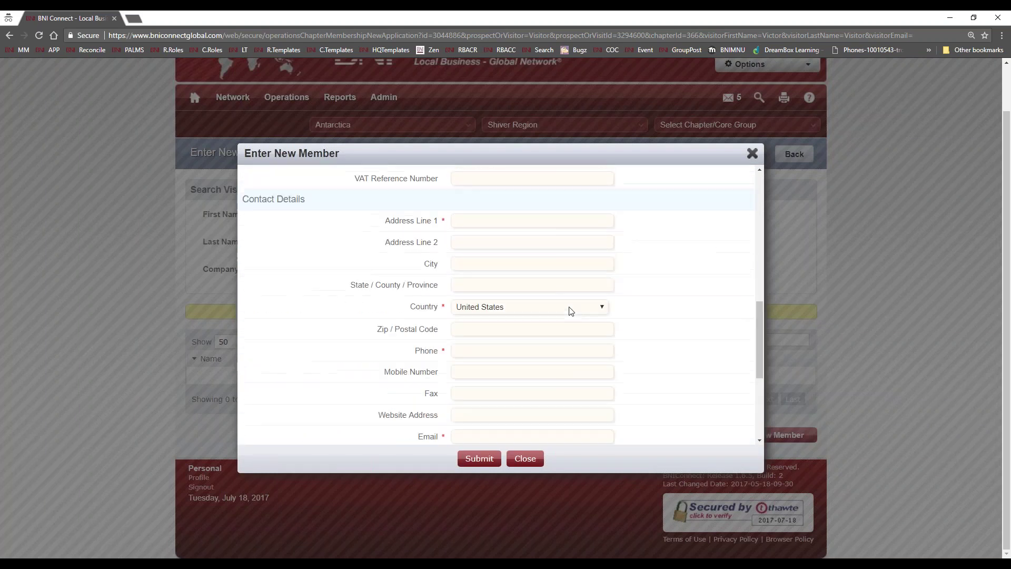
scroll(497, 305, up, 2)
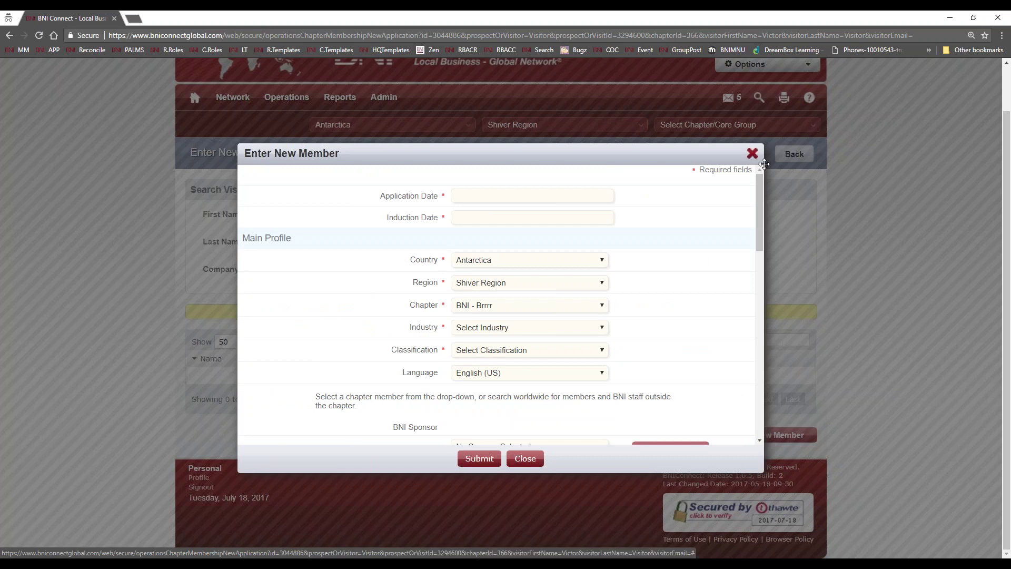
- Close the Enter New Member dialog without saving and go to the home page
click(745, 155)
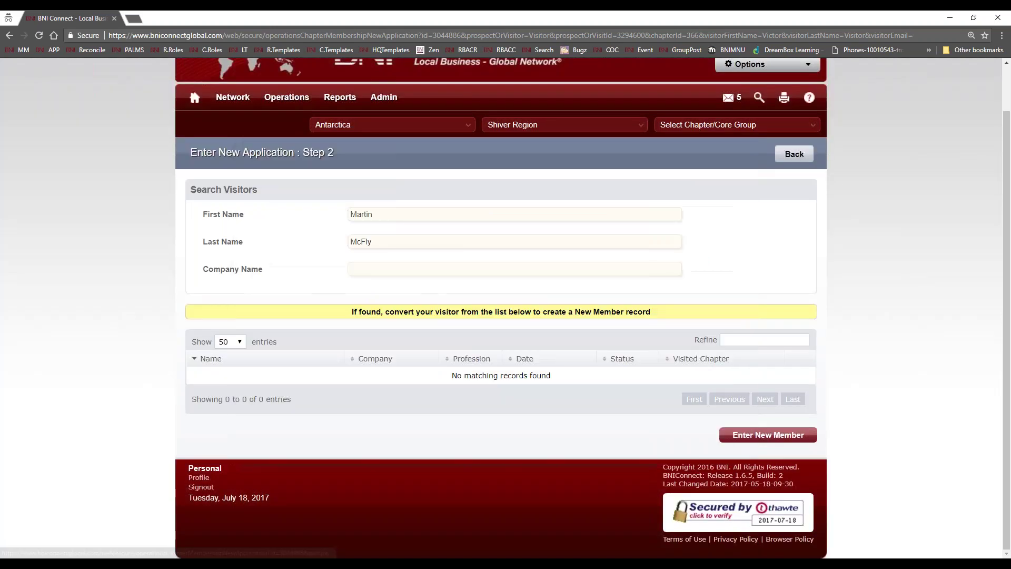
scroll(81, 318, up, 1)
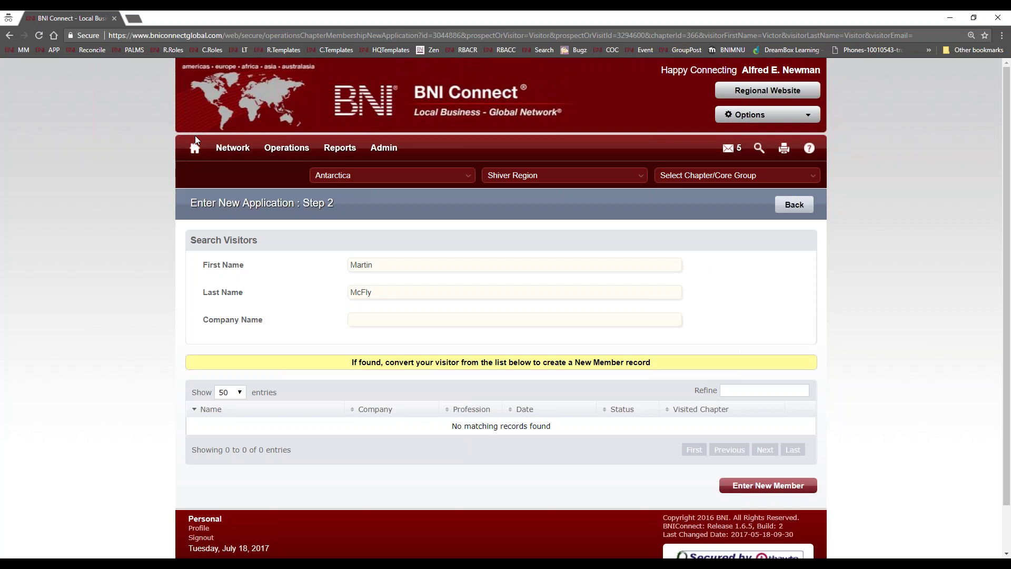
click(194, 148)
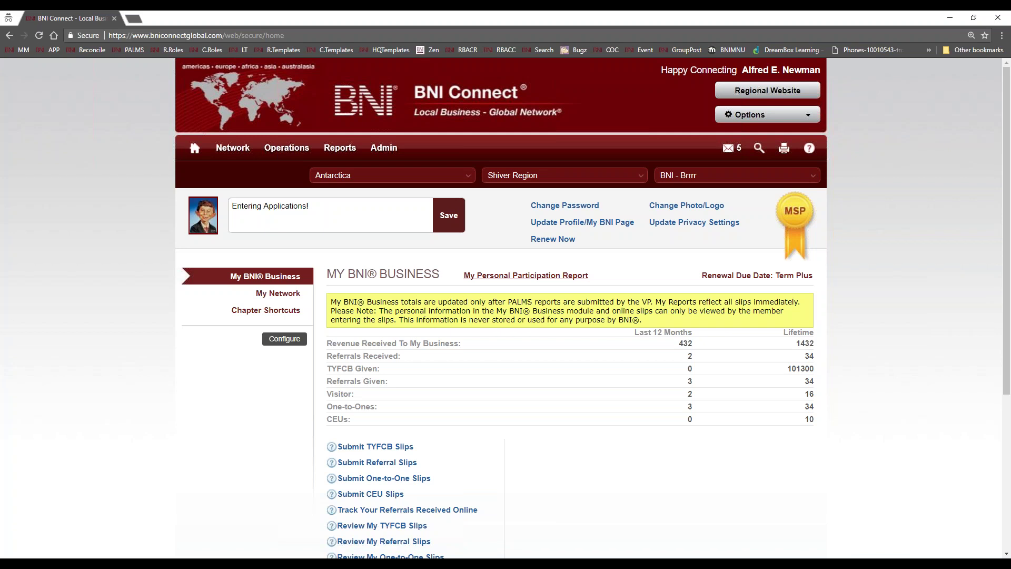
- From the home page's Chapter Shortcuts list, choose Enter New Application
click(242, 312)
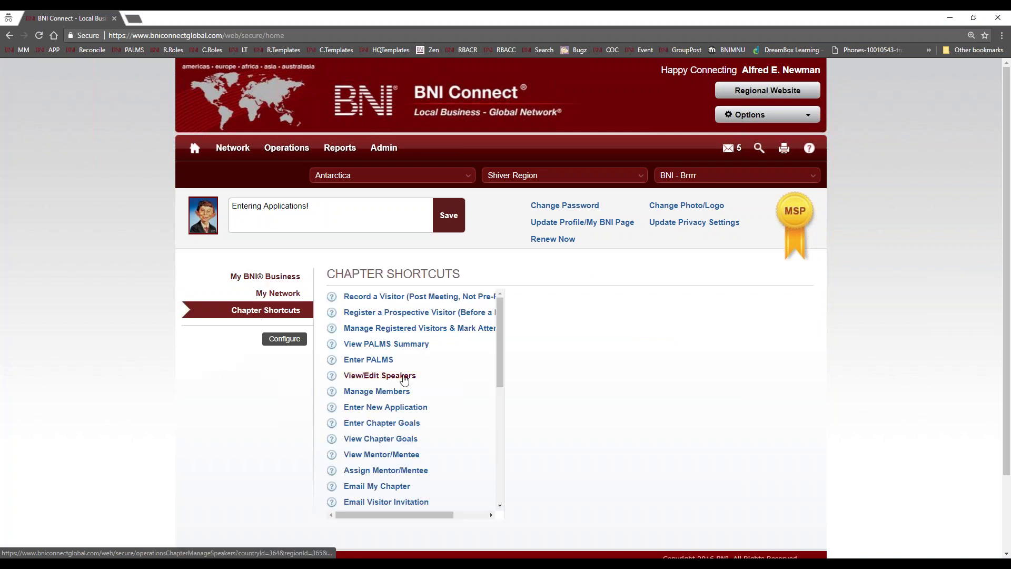
mouse_move(501, 350)
mouse_down()
mouse_move(495, 470)
mouse_move(490, 343)
mouse_up()
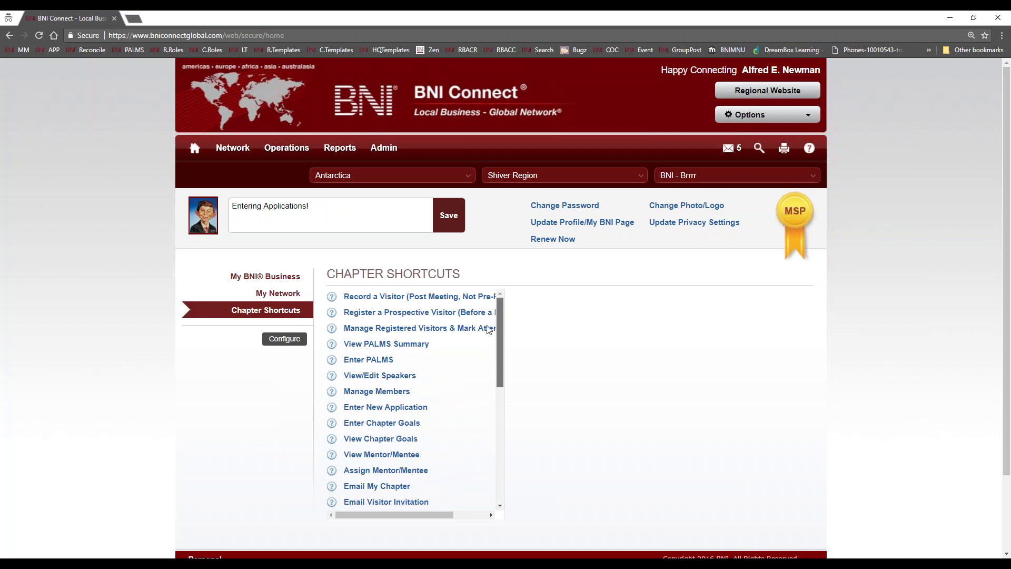
scroll(487, 323, down, 5)
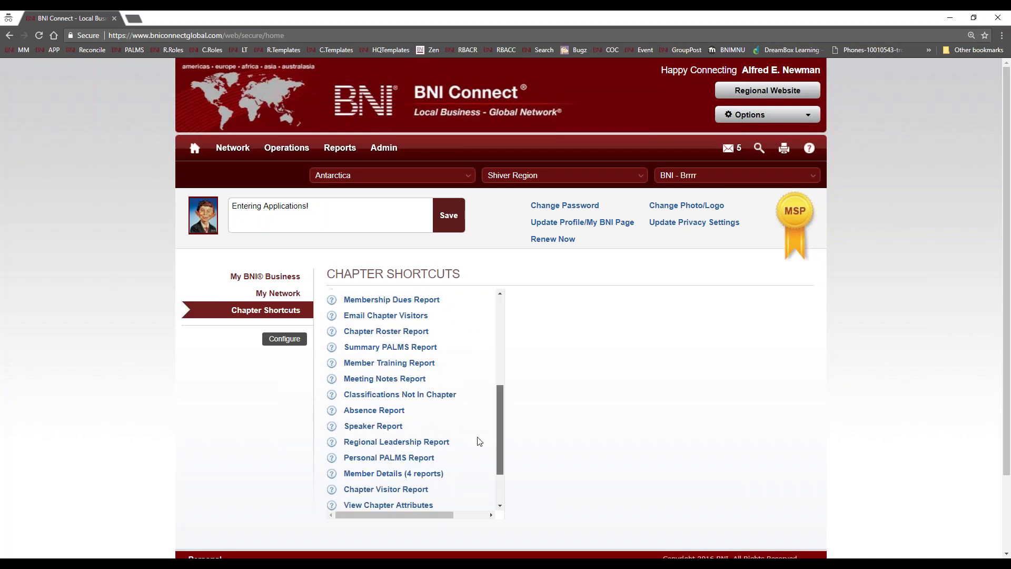
scroll(487, 421, up, 5)
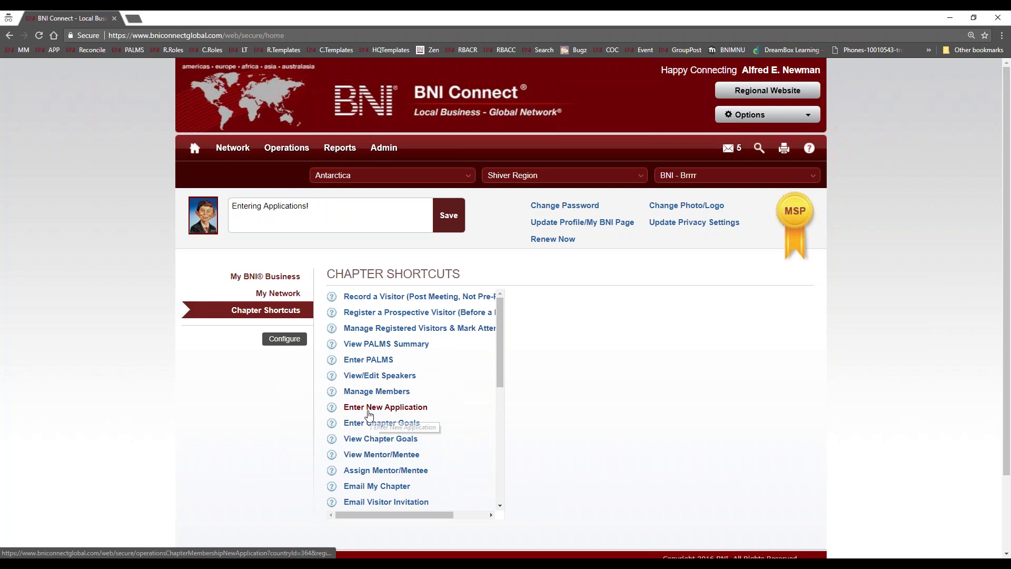
click(278, 277)
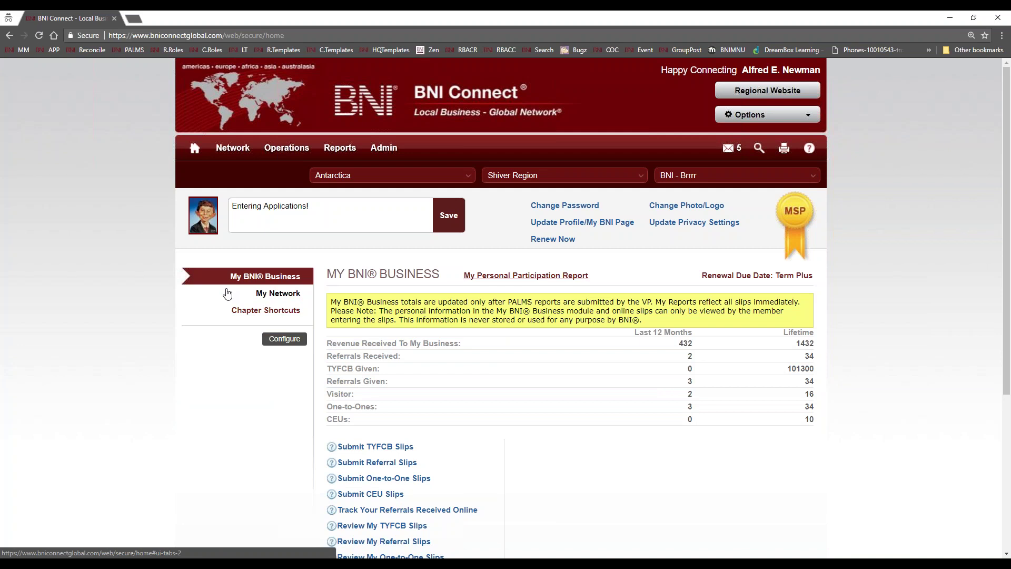
click(265, 312)
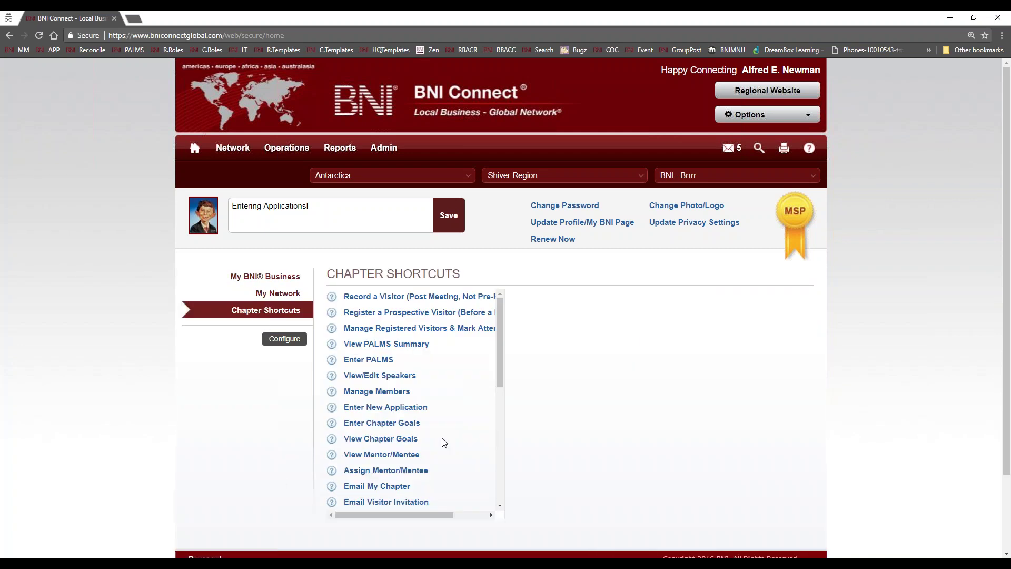
click(372, 407)
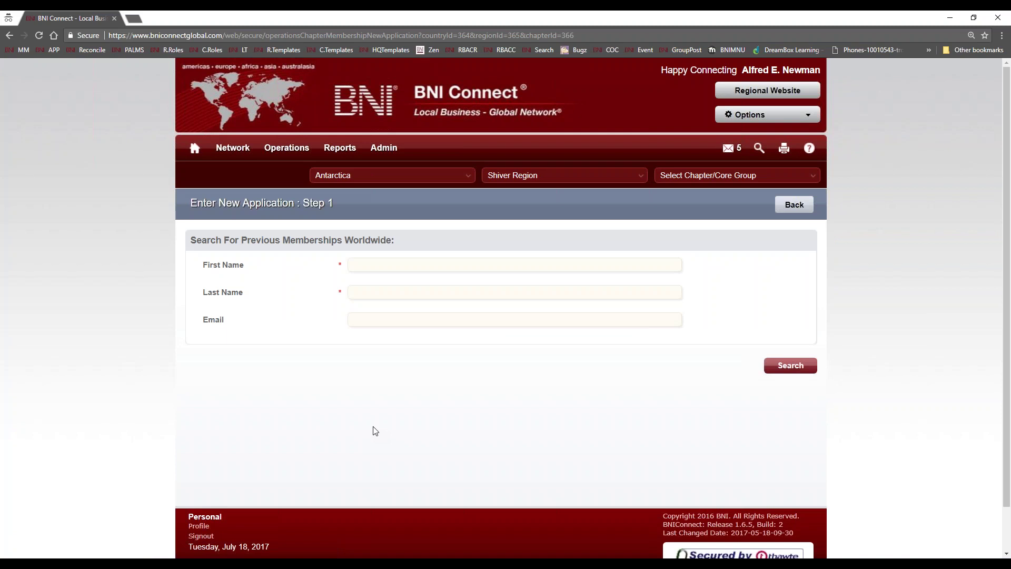
- Return to the BNI Connect home page via the Home icon
click(196, 150)
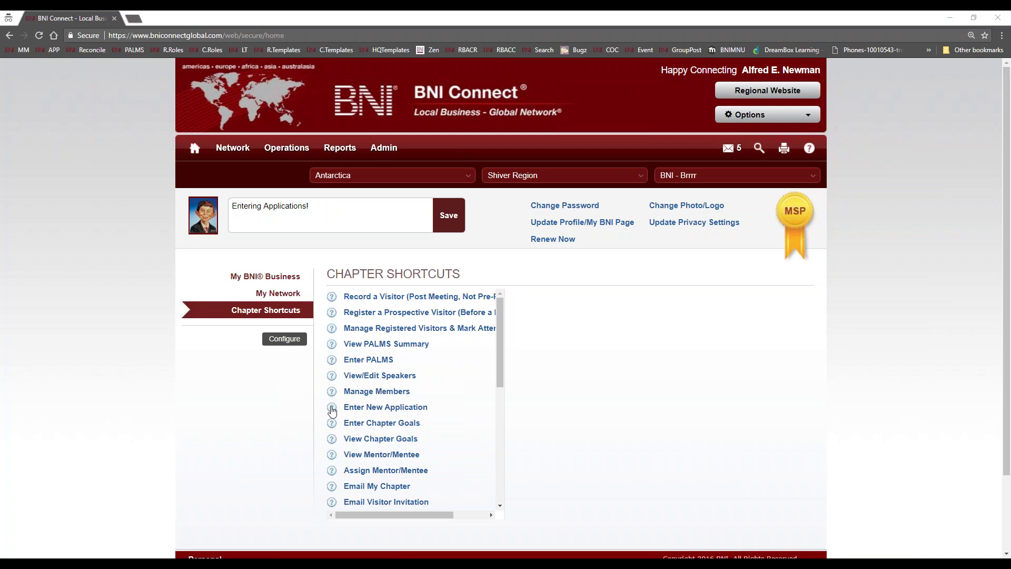
click(331, 409)
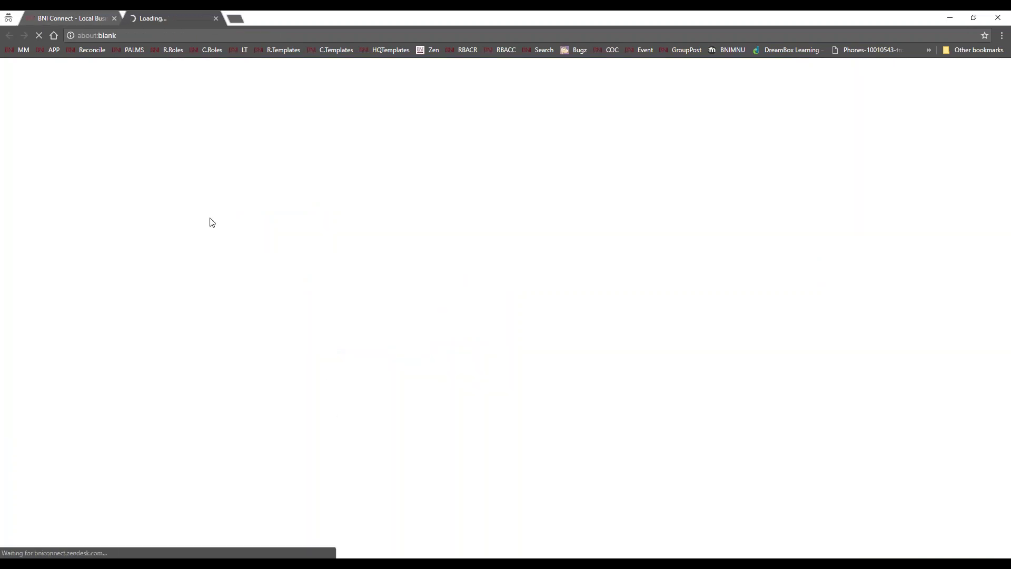
scroll(482, 319, down, 15)
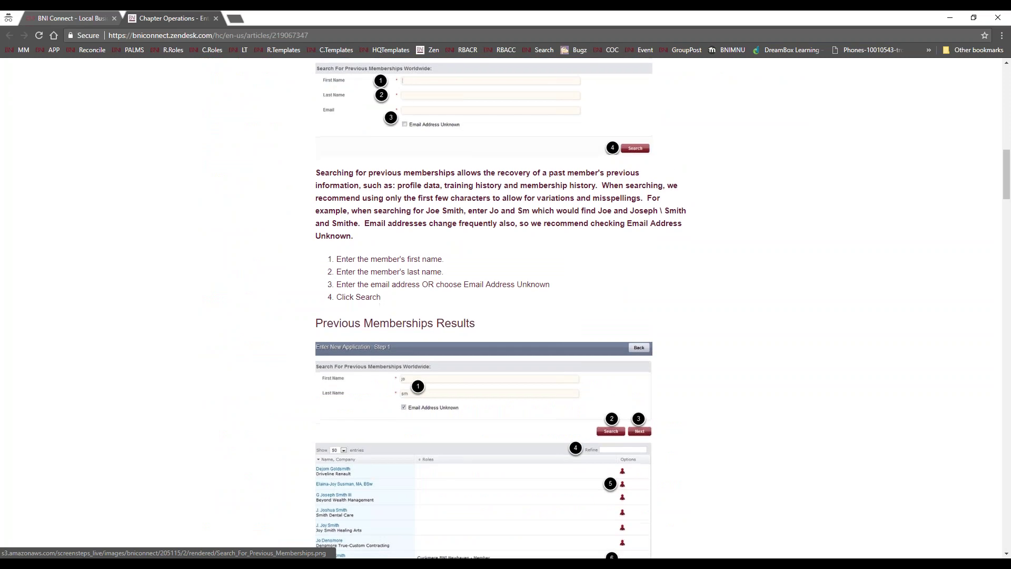
scroll(474, 315, down, 15)
scroll(474, 315, up, 20)
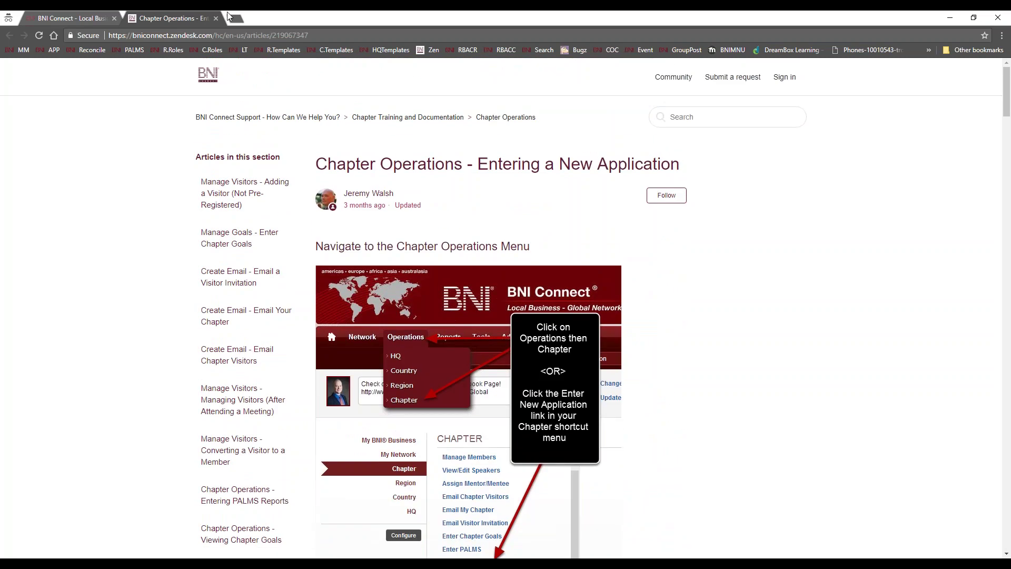
click(216, 18)
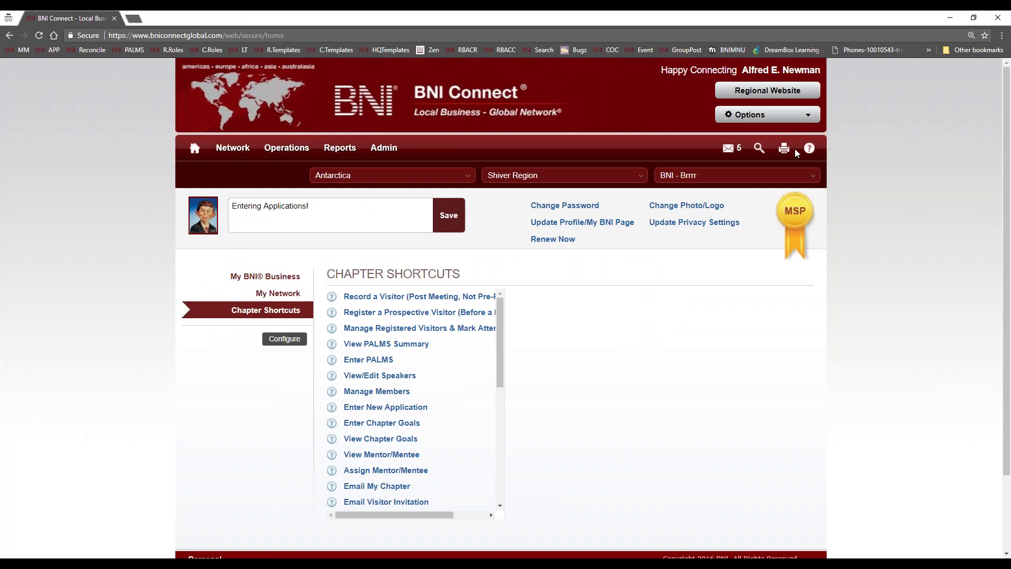
click(809, 148)
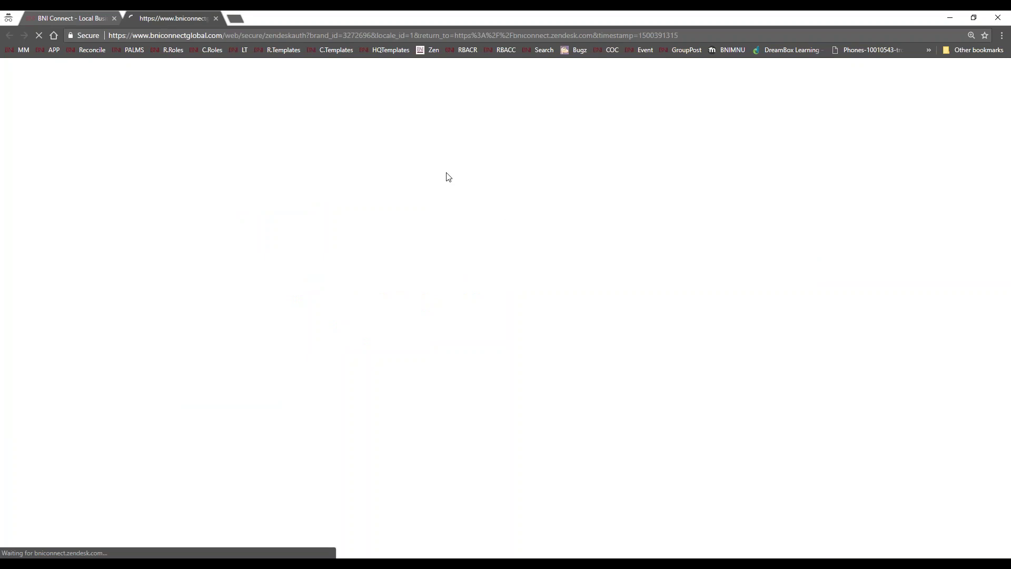
click(216, 19)
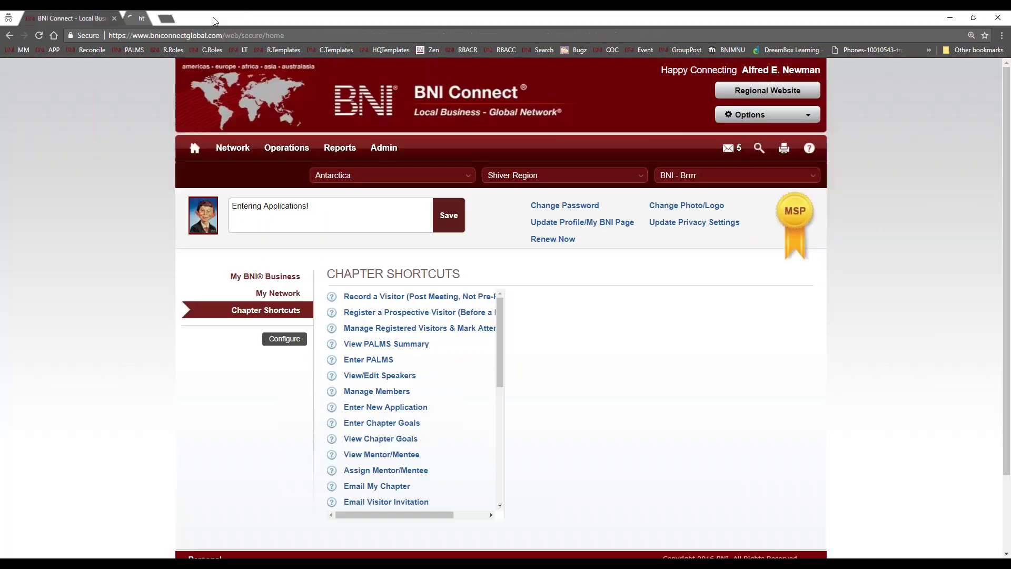
click(130, 18)
text(support.bniconnect.com)
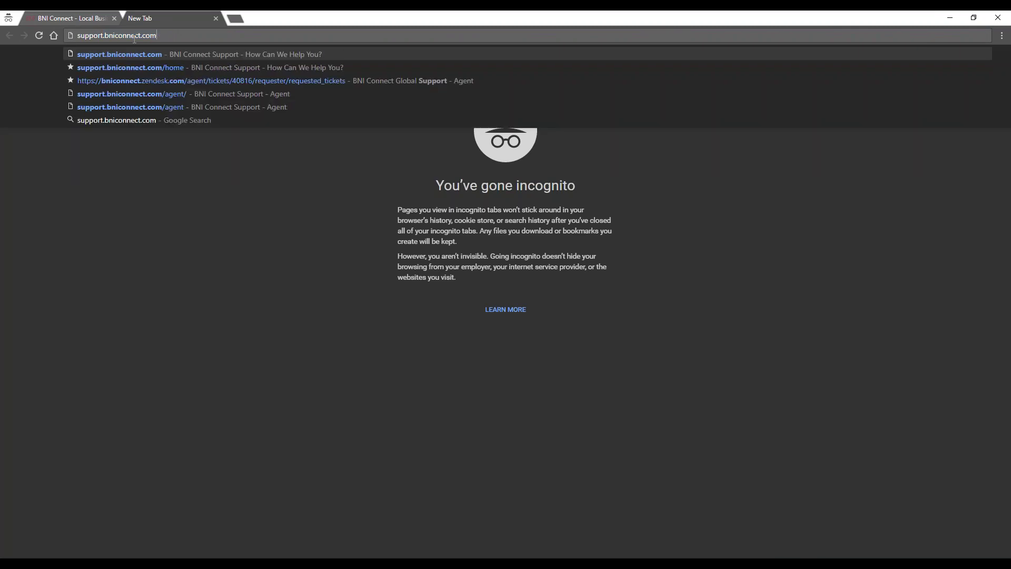
key(Return)
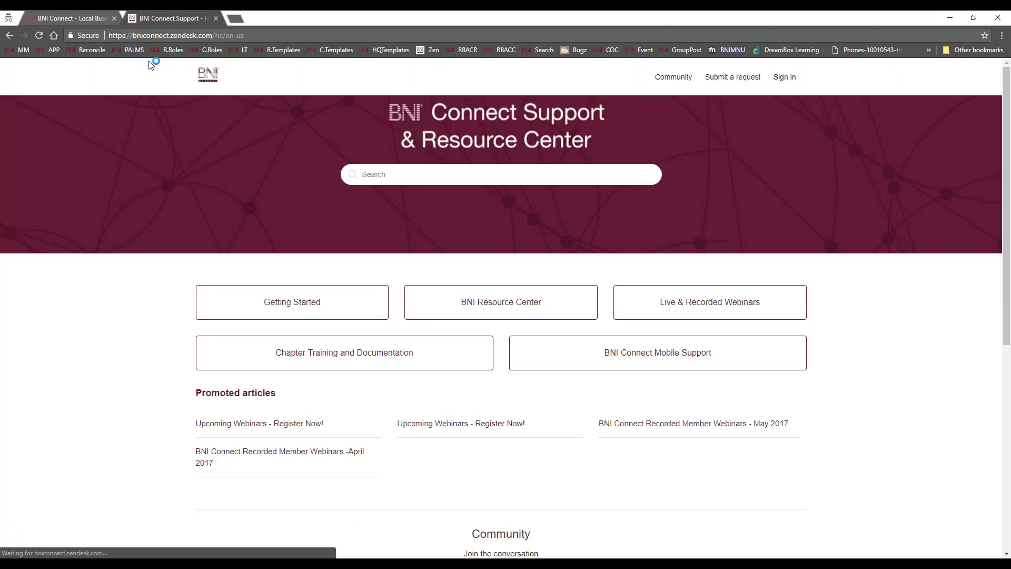
click(726, 80)
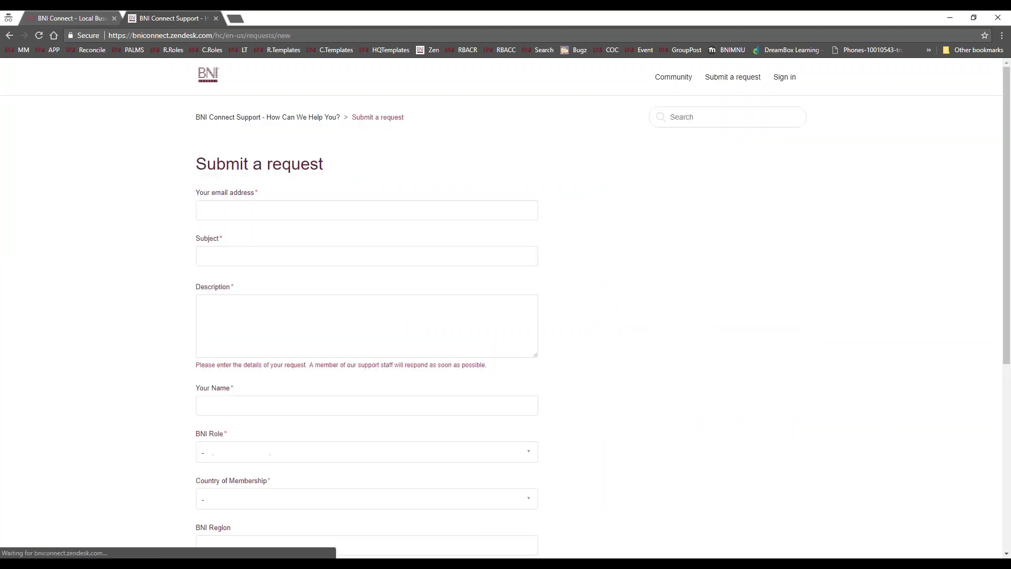
scroll(291, 303, down, 4)
scroll(291, 302, up, 4)
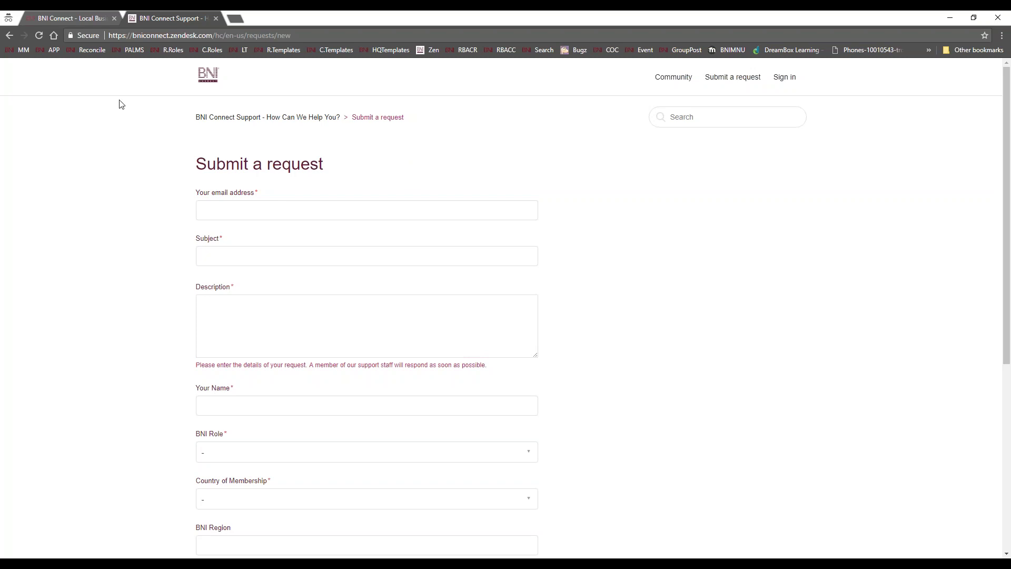
click(214, 18)
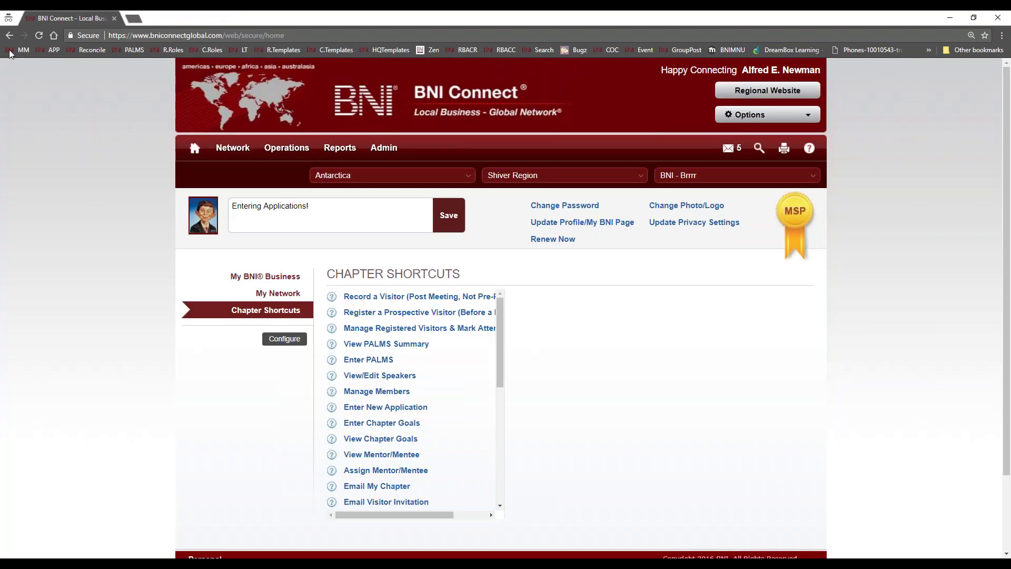